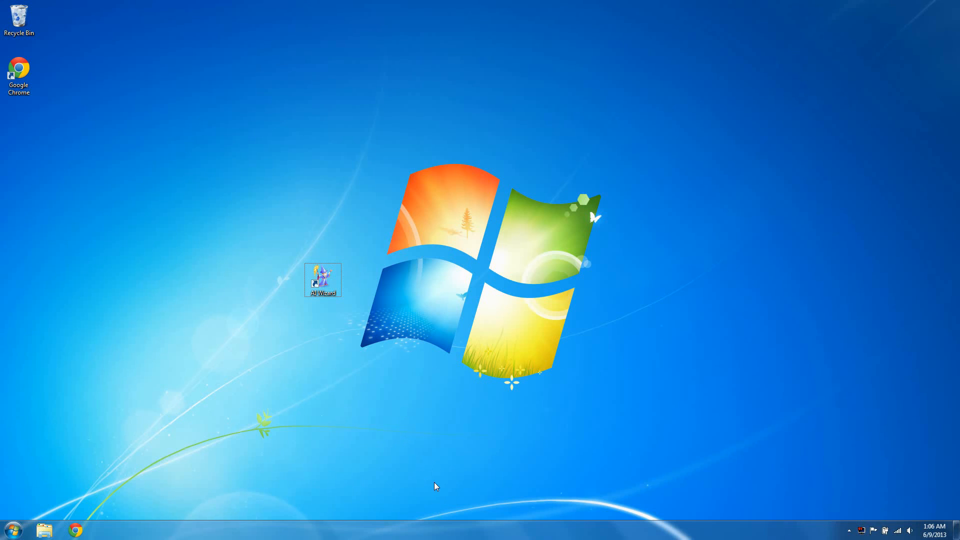
- Launch AI Wizard, look through its Neural Network commands, and close the program along with its advertisement window
double_click(307, 290)
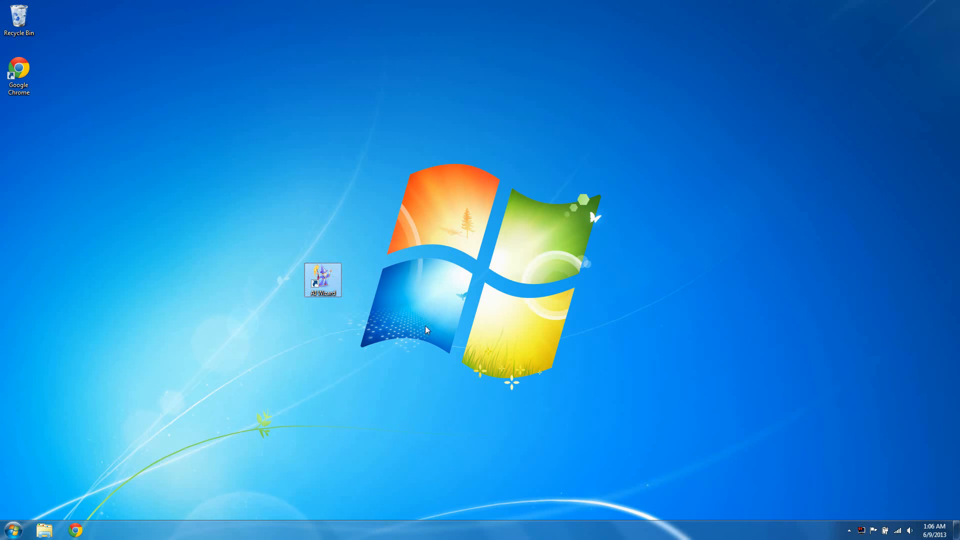
left_click(481, 310)
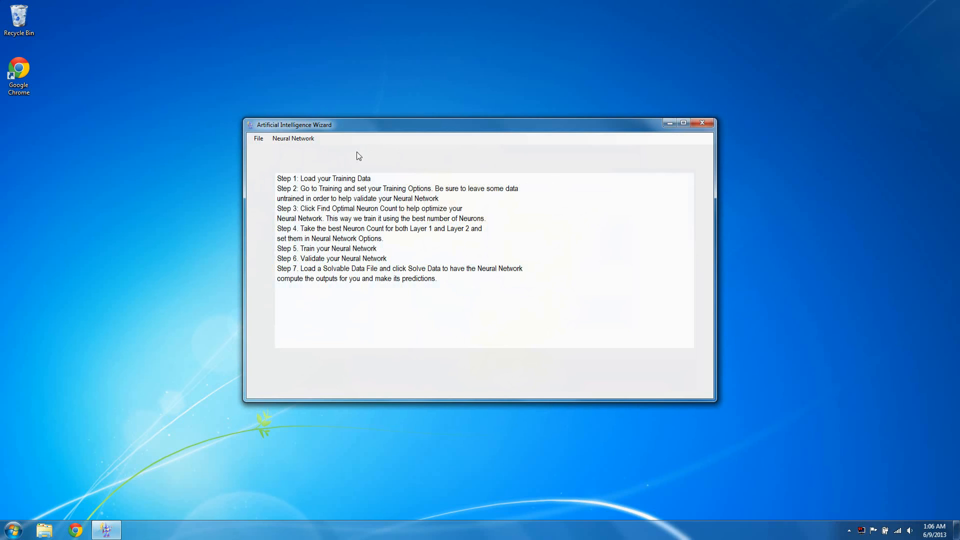
left_click(306, 140)
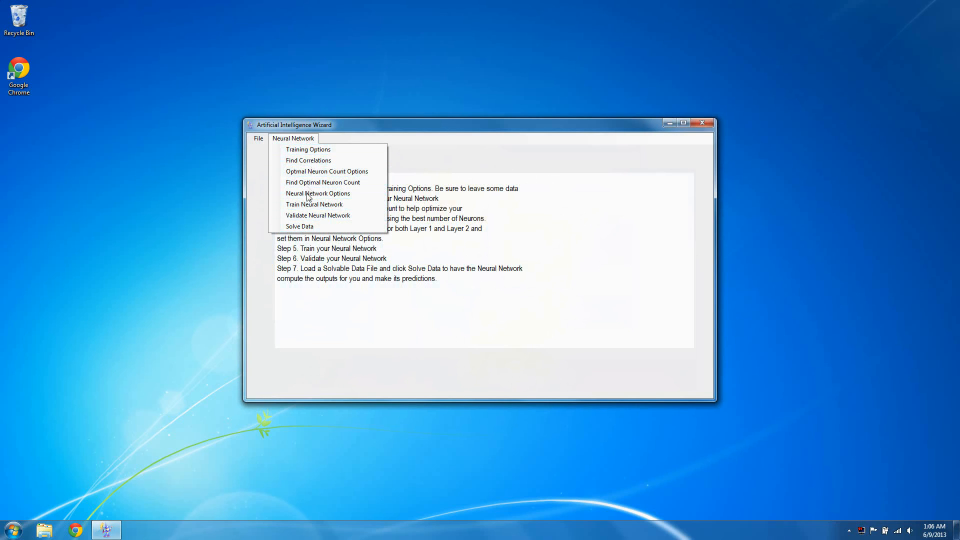
left_click(354, 256)
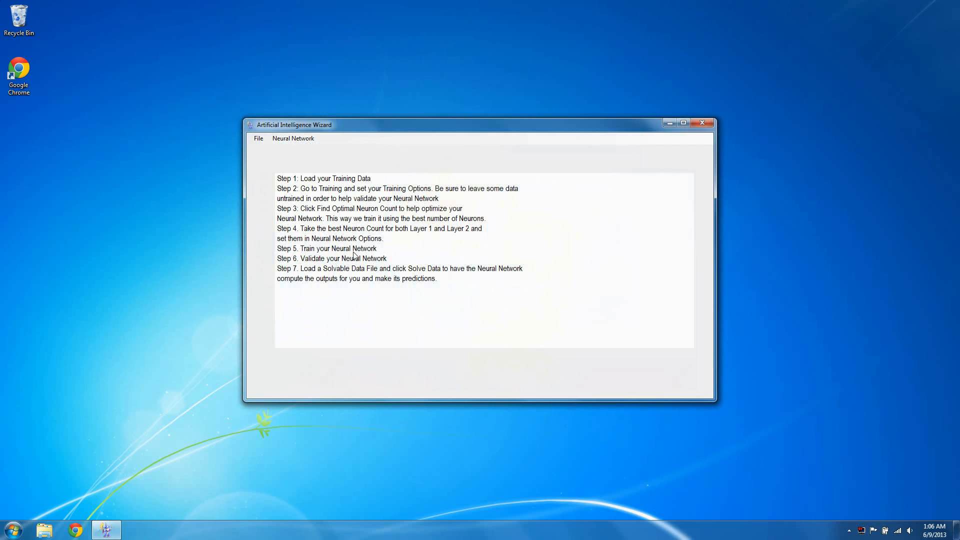
left_click(699, 122)
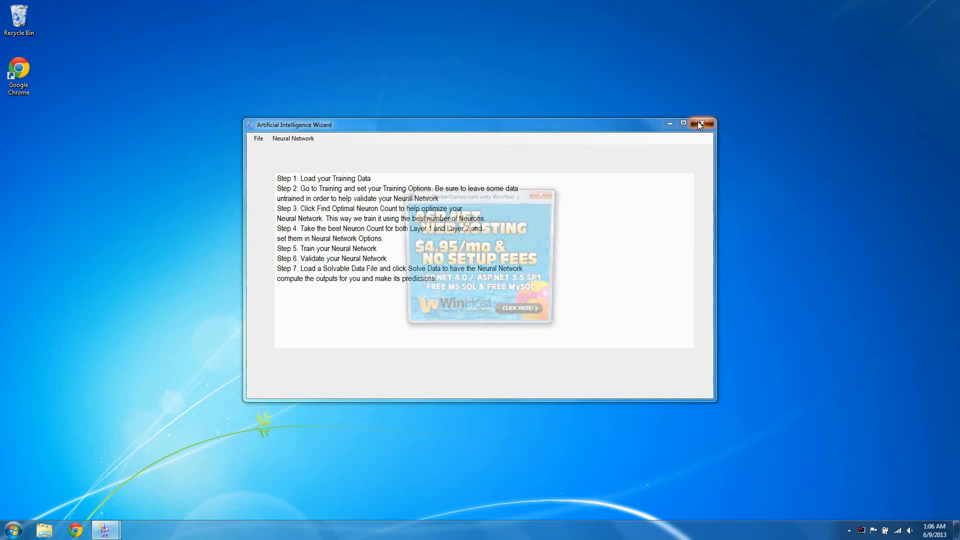
left_click(544, 193)
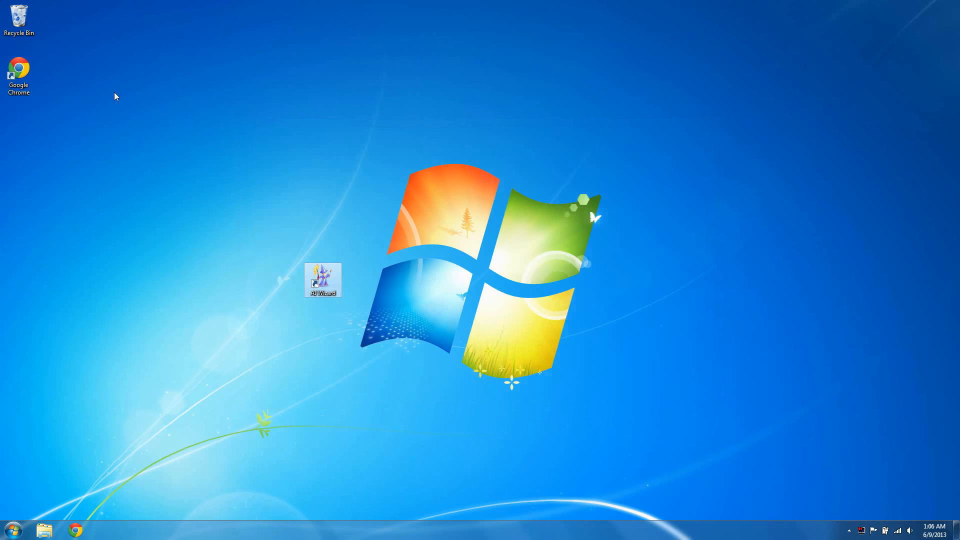
- Open the AI Wizard folder inside Becker Games in the Documents library and snap its window to half the screen
left_click(21, 84)
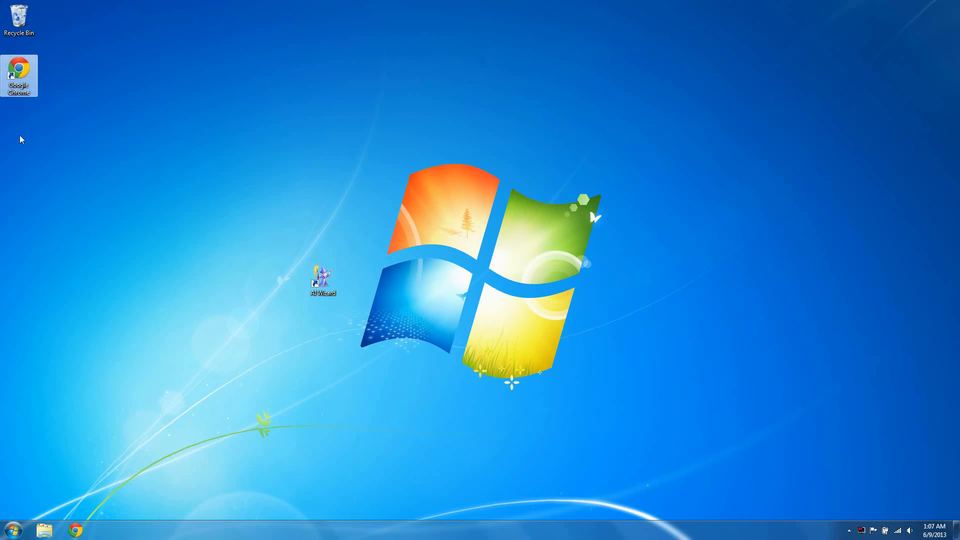
left_click(13, 530)
left_click(155, 332)
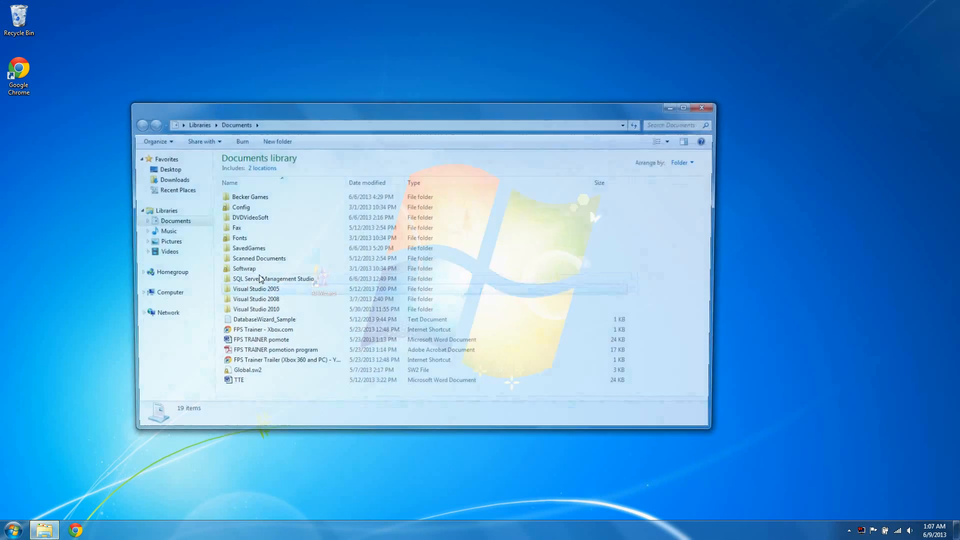
double_click(262, 197)
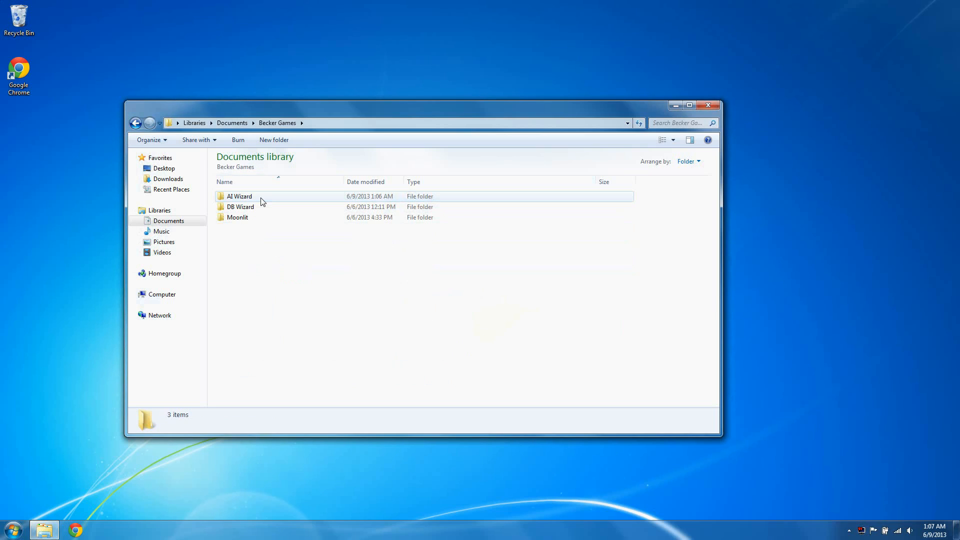
double_click(261, 200)
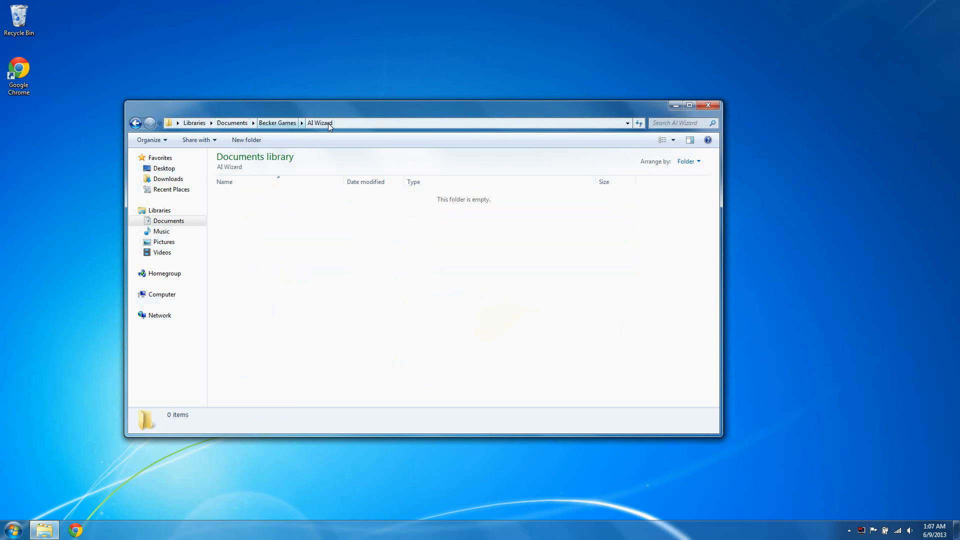
left_click_drag(285, 110, 959, 91)
left_click_drag(482, 220, 619, 238)
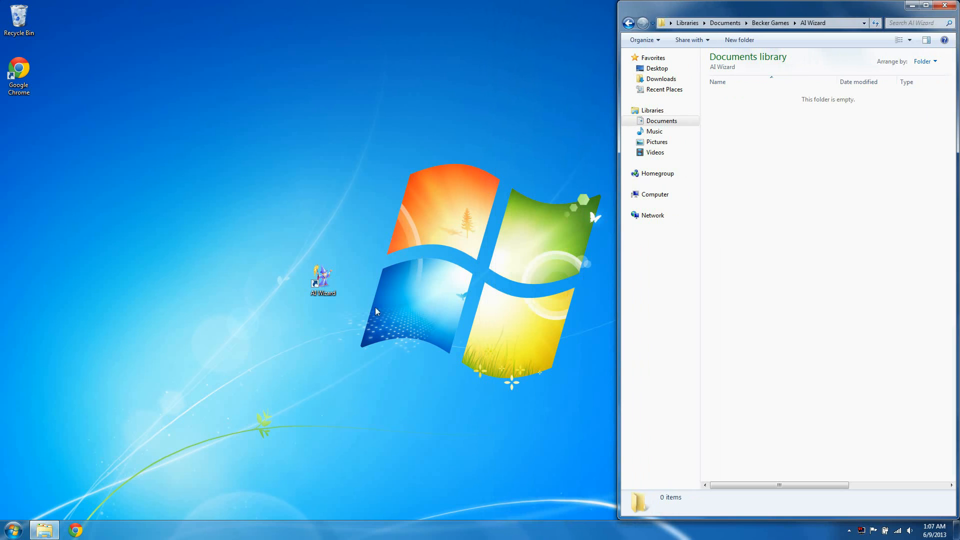
- Launch Microsoft Excel with a blank workbook and close the New Workbook pane
left_click(20, 533)
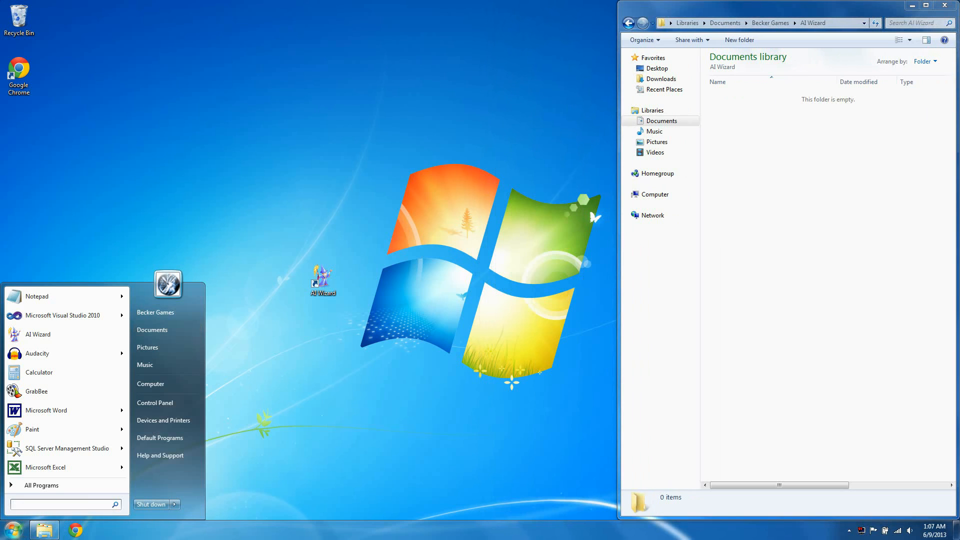
type("excel")
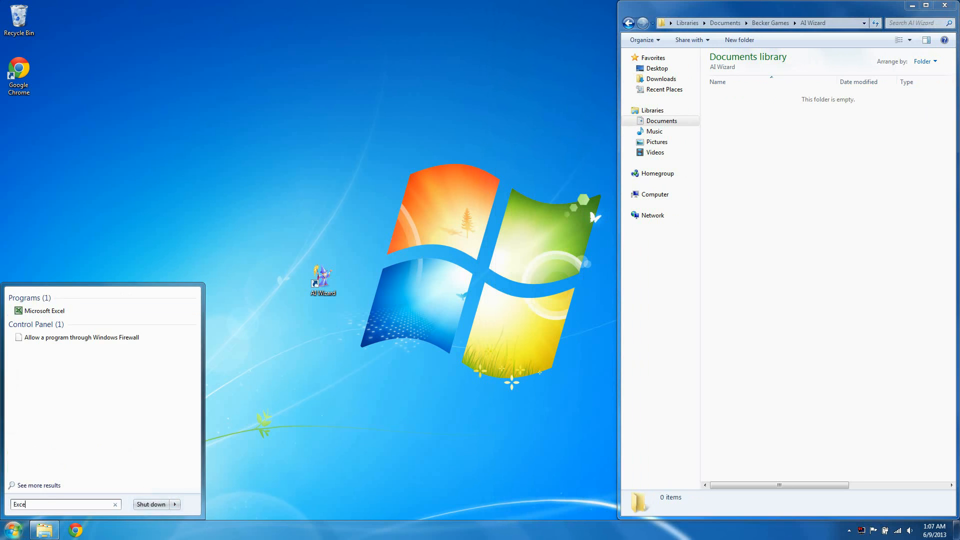
key("Return")
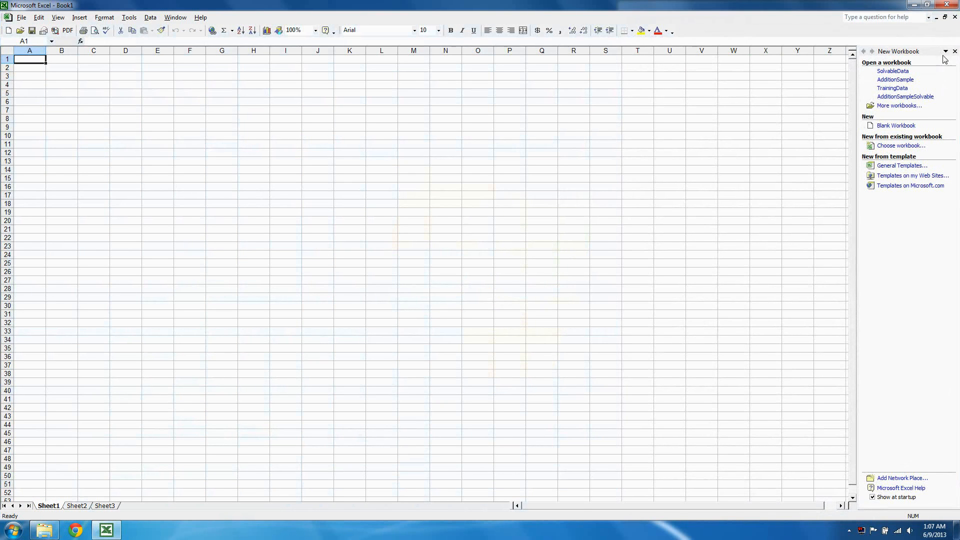
left_click(954, 50)
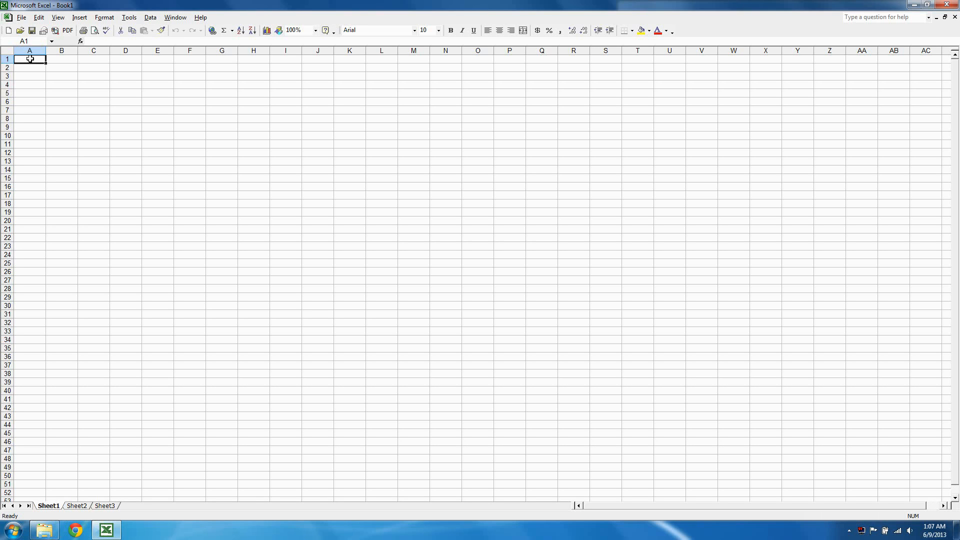
left_click_drag(30, 59, 79, 223)
left_click_drag(99, 59, 94, 218)
left_click_drag(28, 58, 68, 221)
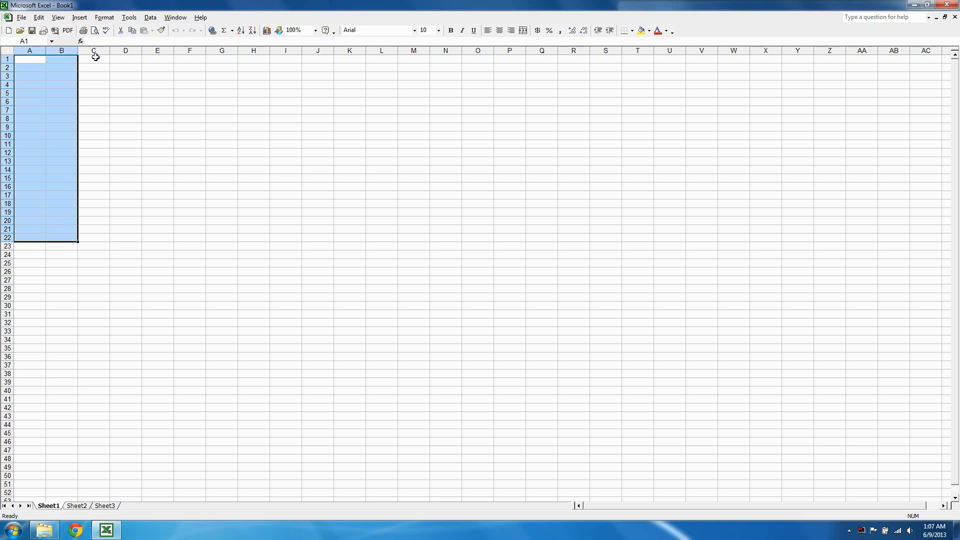
left_click_drag(96, 57, 96, 274)
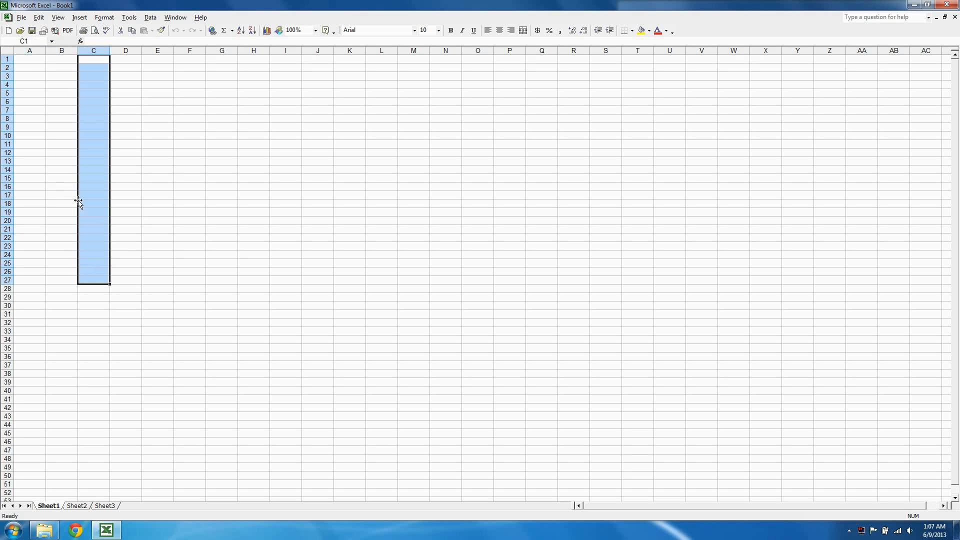
left_click(21, 59)
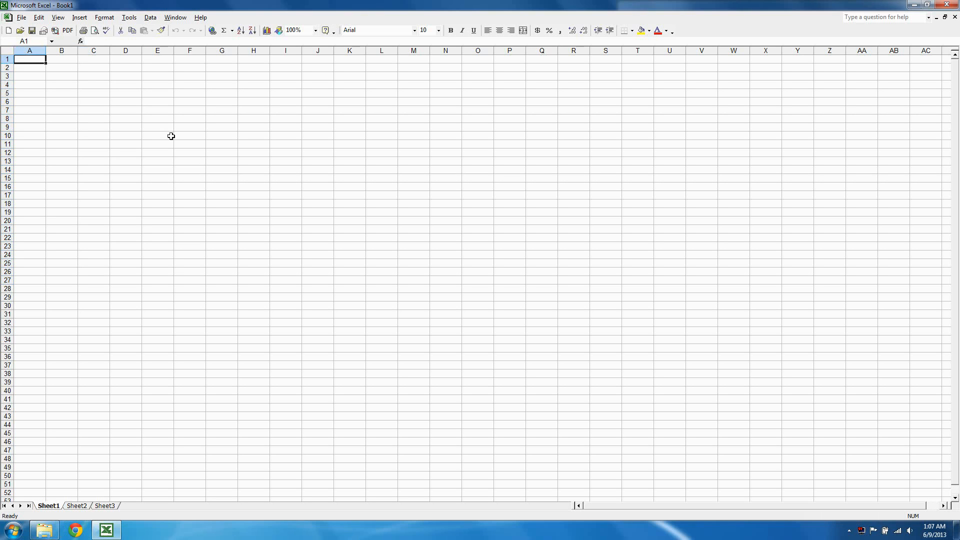
left_click_drag(42, 59, 104, 32)
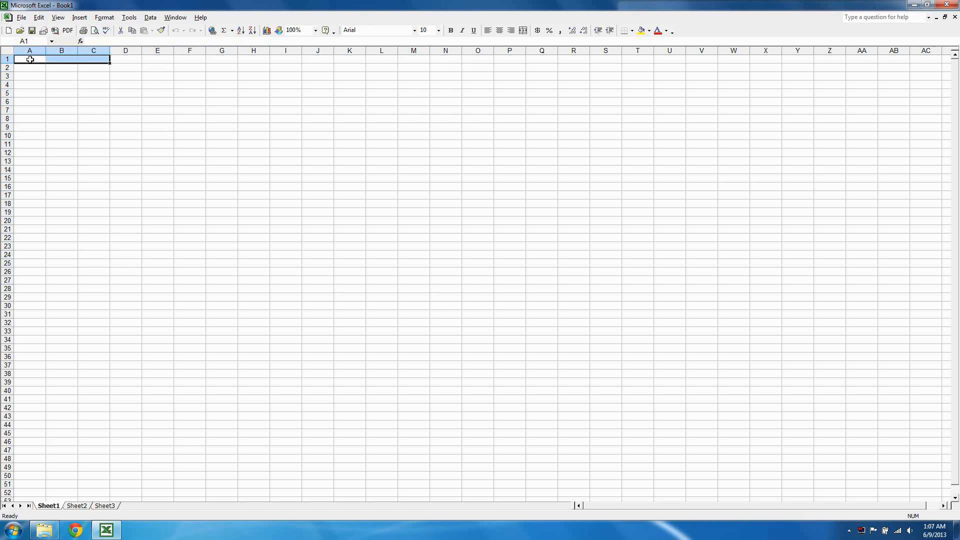
- Enter # Inputs, # Outputs and x in cells A1 to C1
left_click(30, 58)
type("# Inputs")
key("Tab")
type("# Outputs")
key("Tab")
type("x")
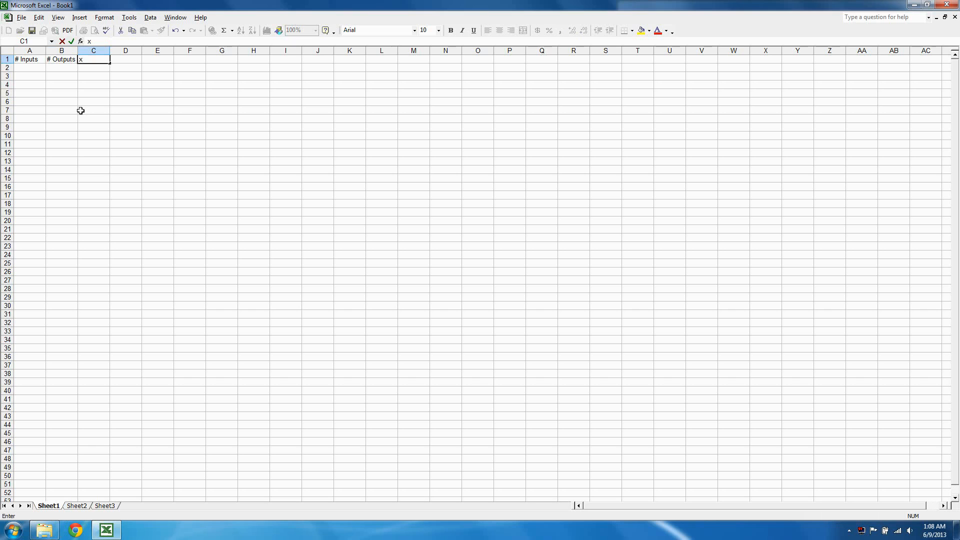
key("Return")
- Fill row 2 with 2 inputs, 1 output and an x placeholder in columns A to C
key("Left")
key("Left")
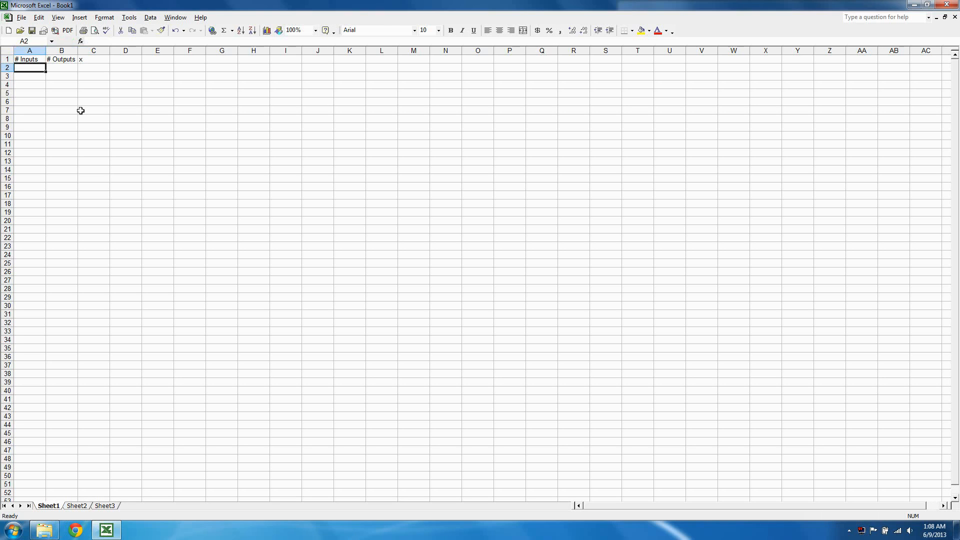
type("2")
key("Tab")
type("1")
key("Tab")
type("x")
key("Return")
- Label cells A3 to C3 as 1st Number, 2nd Number and Sum, and widen columns A to C
key("Left")
type("1st Number")
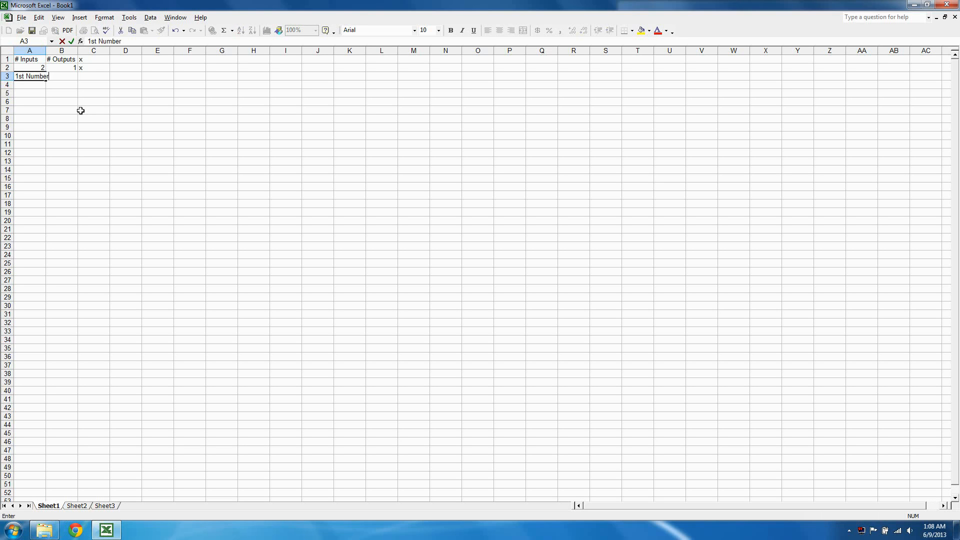
key("Tab")
type("2nd Numbe")
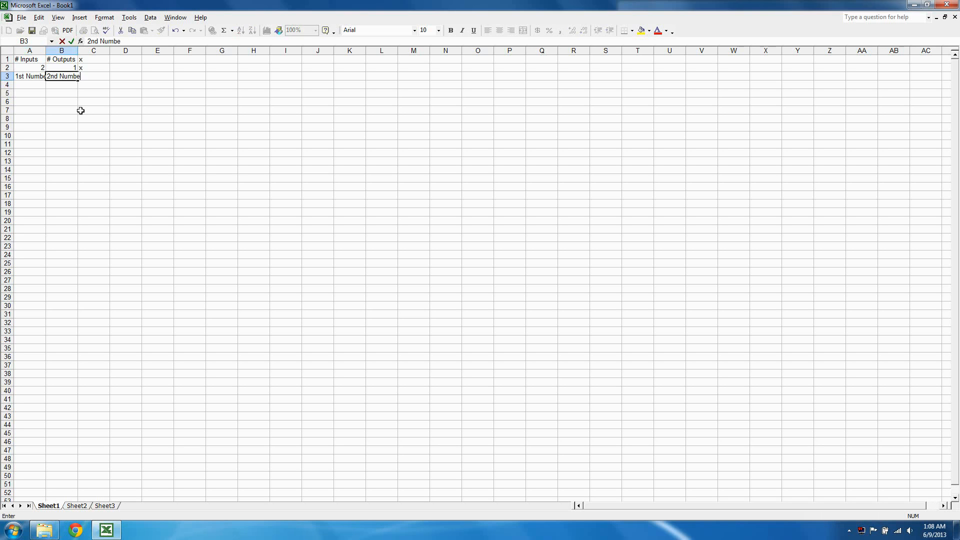
type("r")
key("Tab")
type("Sum")
key("Return")
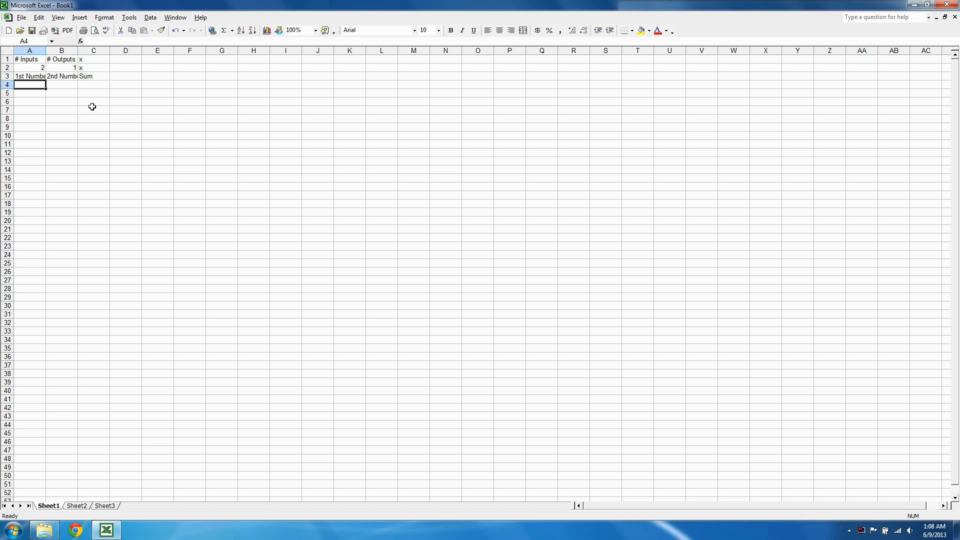
left_click_drag(45, 50, 155, 52)
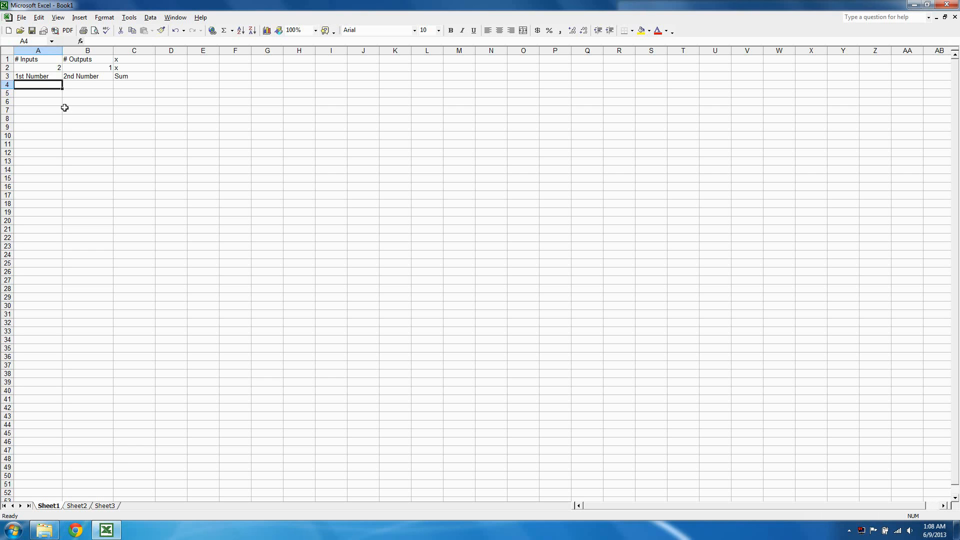
- Enter Max across cells A4 to C4 and the placeholder x across cells A5 to C5
type("Max")
left_click_drag(62, 88, 143, 92)
left_click(44, 100)
type("x")
key("Up")
type("x")
key("ctrl+Return")
left_click_drag(62, 97, 105, 102)
- Enter Min across cells A6 to C6 and the placeholder x across cells A7 to C7
left_click(44, 102)
type("Min")
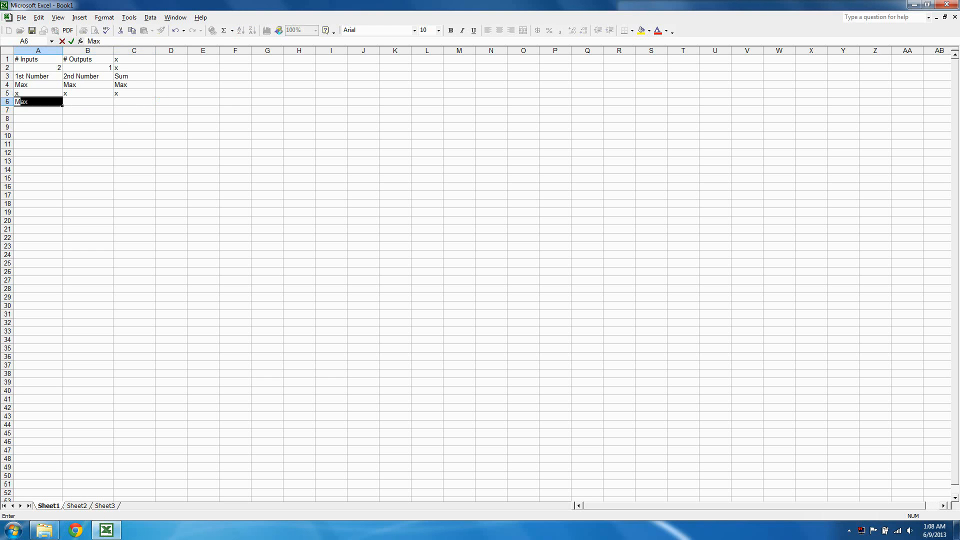
key("ctrl+Return")
left_click_drag(62, 105, 135, 110)
left_click(50, 110)
type("x")
key("Tab")
type("x")
key("Tab")
type("x")
key("ctrl+Return")
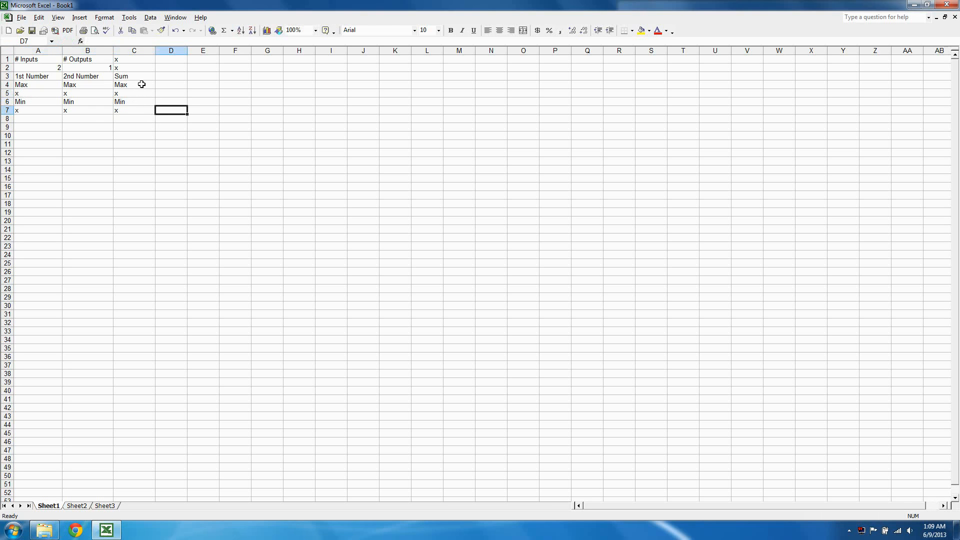
left_click(138, 85)
left_click(41, 87)
left_click_drag(39, 78, 40, 110)
left_click_drag(87, 78, 95, 108)
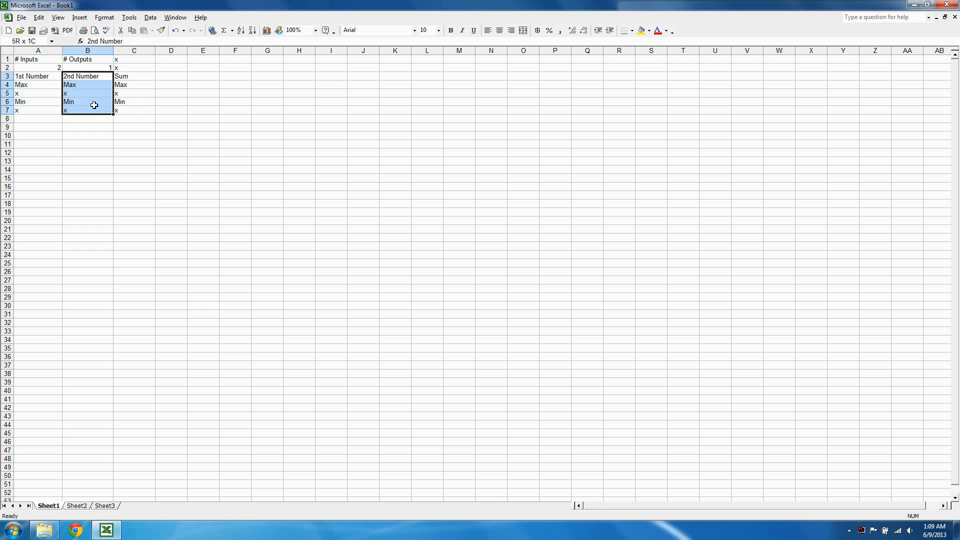
left_click_drag(124, 79, 119, 109)
left_click(84, 136)
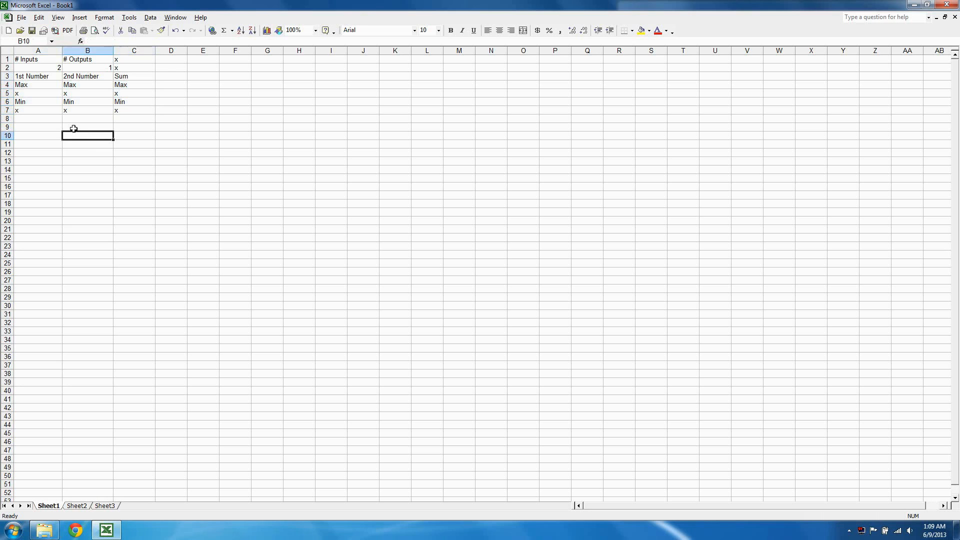
left_click_drag(139, 111, 19, 92)
left_click(119, 140)
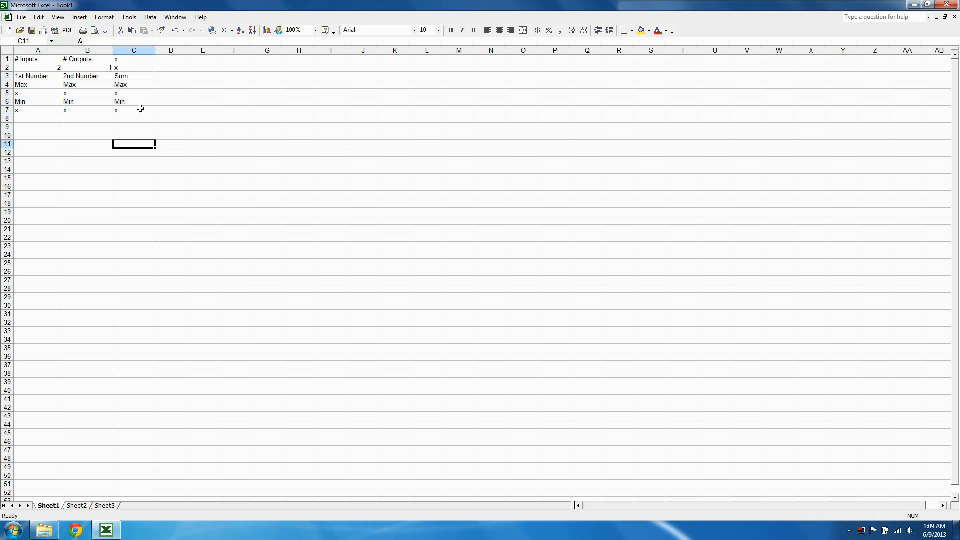
left_click_drag(139, 109, 66, 97)
left_click_drag(134, 93, 43, 92)
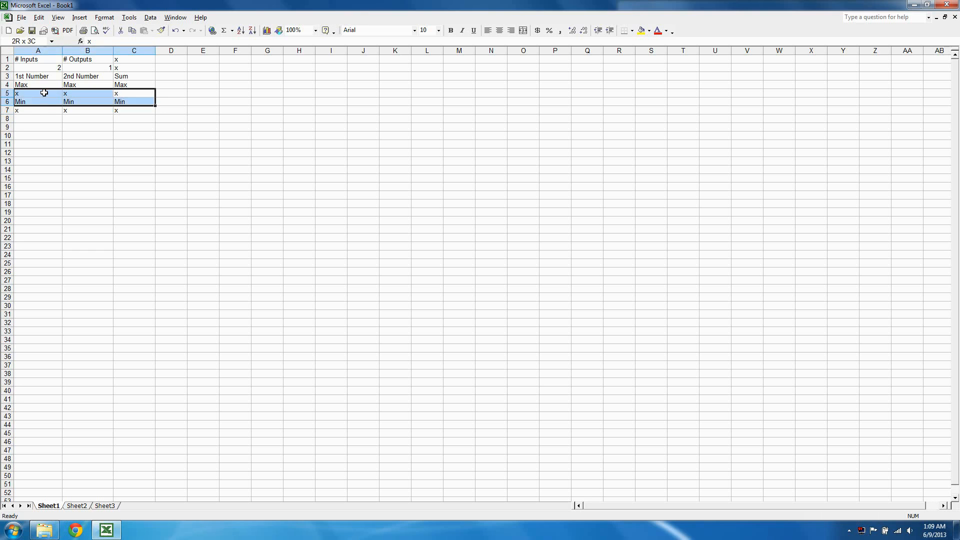
left_click(65, 145)
- Enter the data type Number in cells A8, B8 and C8
left_click(47, 120)
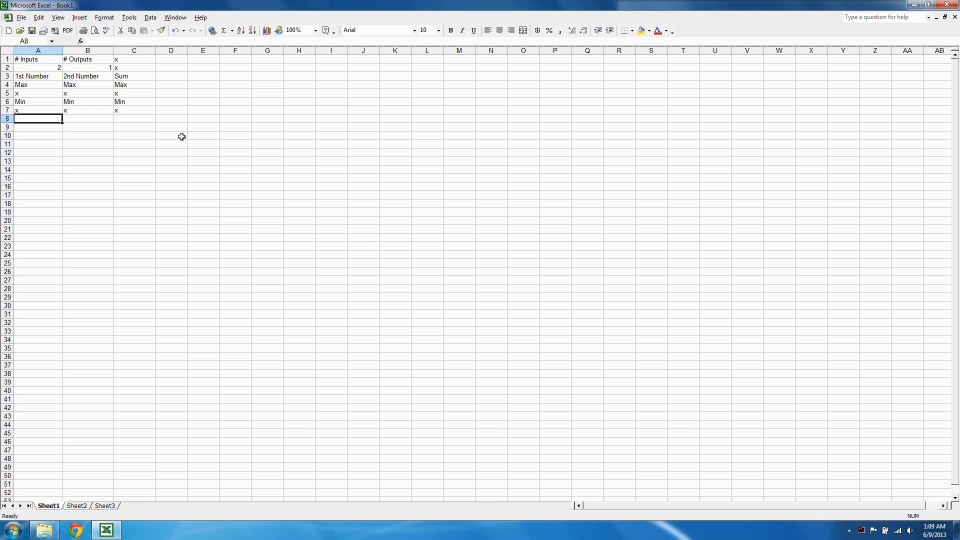
type("Number")
key("Tab")
type("Number")
key("Tab")
type("Number")
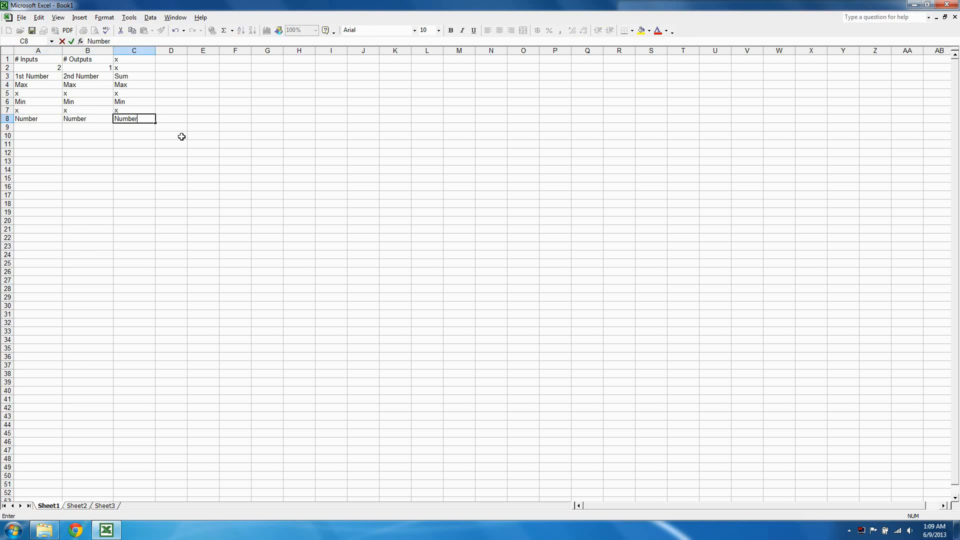
key("Return")
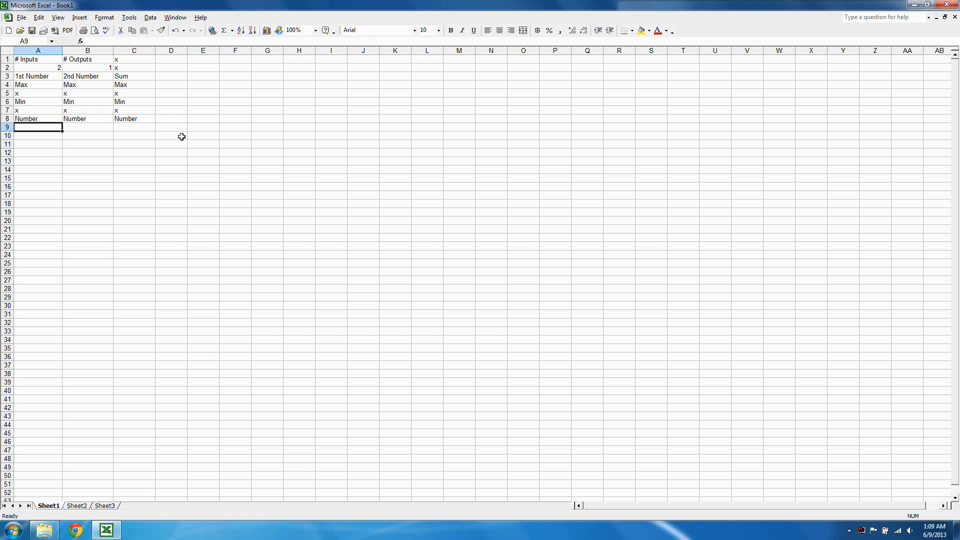
- Enter the random-number formula =RAND()*200-100 in cell A9
type("=")
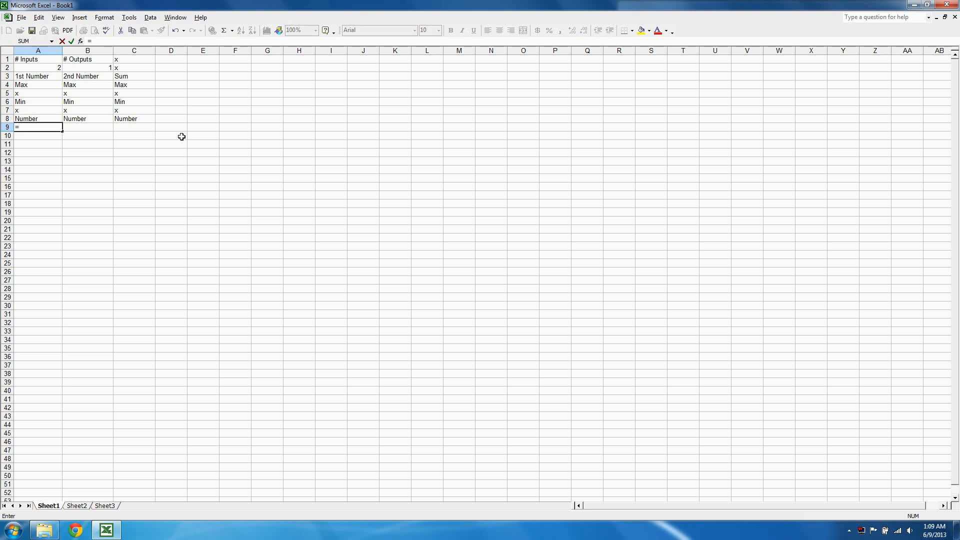
type("Rand")
type("(")
type(")*200-100")
key("Return")
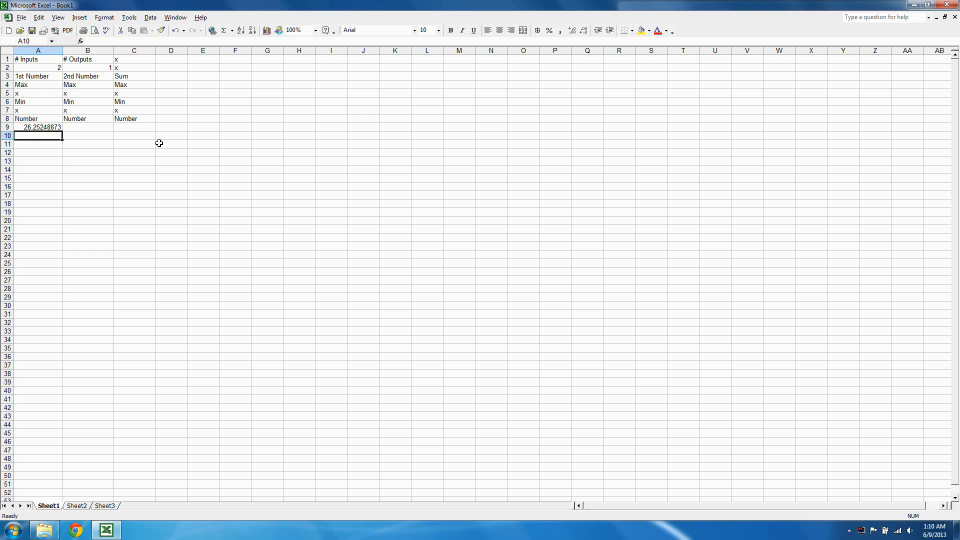
- Fill the random-number formula from A9 across into B9 and check both cells
left_click(49, 126)
left_click_drag(71, 132, 99, 134)
left_click(99, 136)
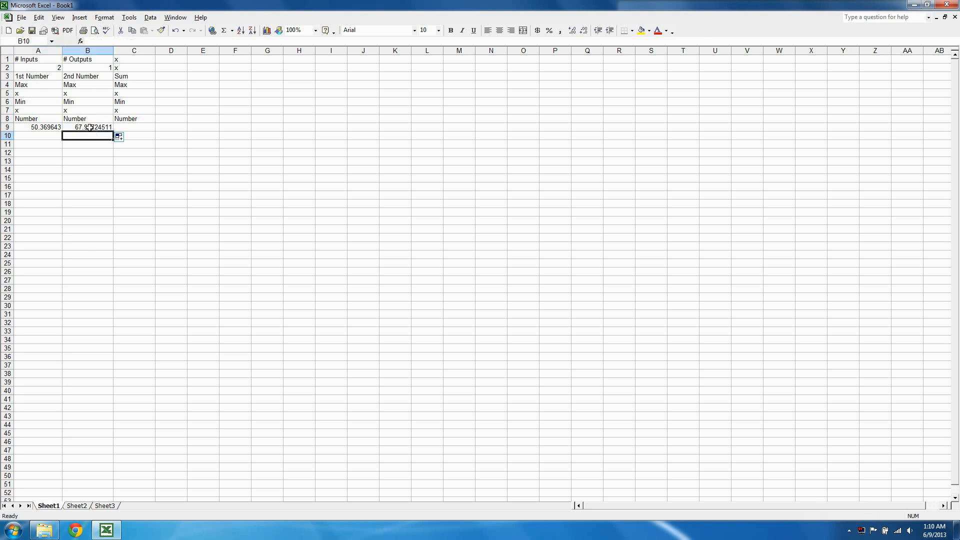
left_click(90, 127)
left_click(37, 126)
left_click(85, 125)
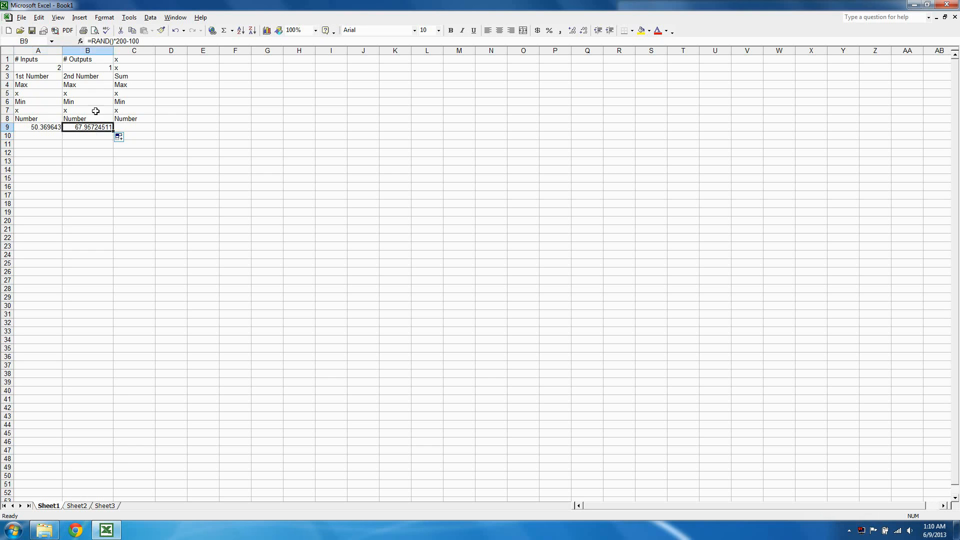
- Enter the sum formula =A9+B9 in C9 and fill the formulas of A9 to C9 down to row 108
left_click(138, 128)
type("=")
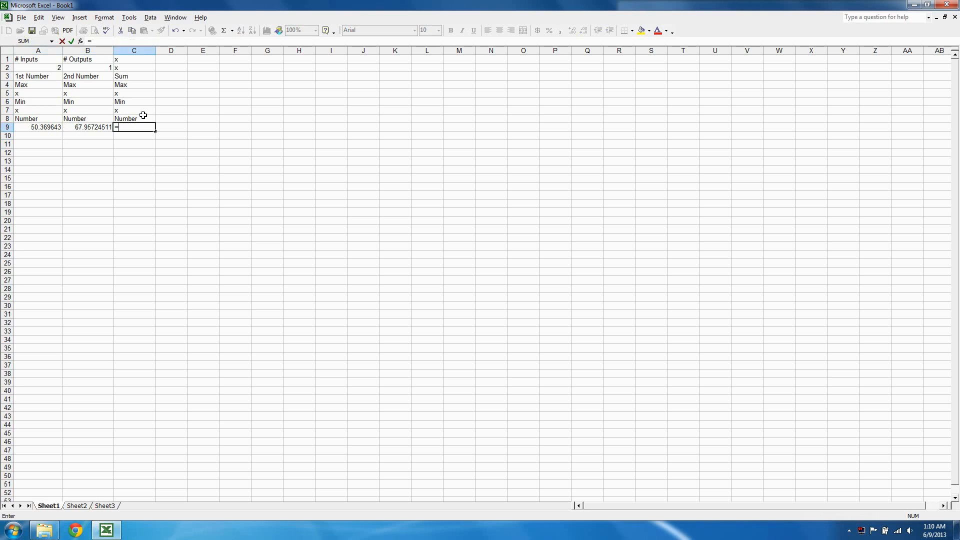
type("A9+B9")
key("Return")
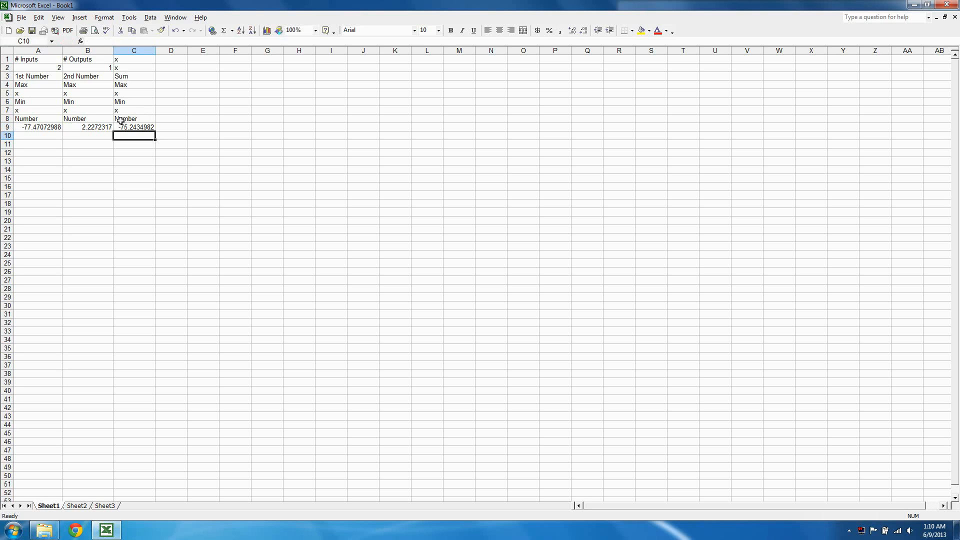
left_click_drag(56, 128, 141, 453)
left_click(203, 408)
- Start saving the workbook under a new name and choose the Becker Games > AI Wizard folder as its location
left_click(22, 18)
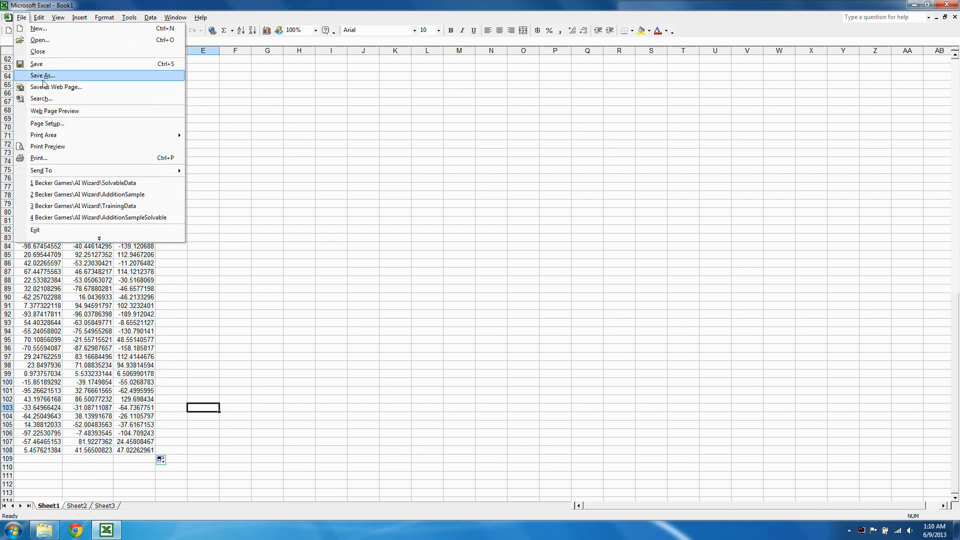
left_click(40, 75)
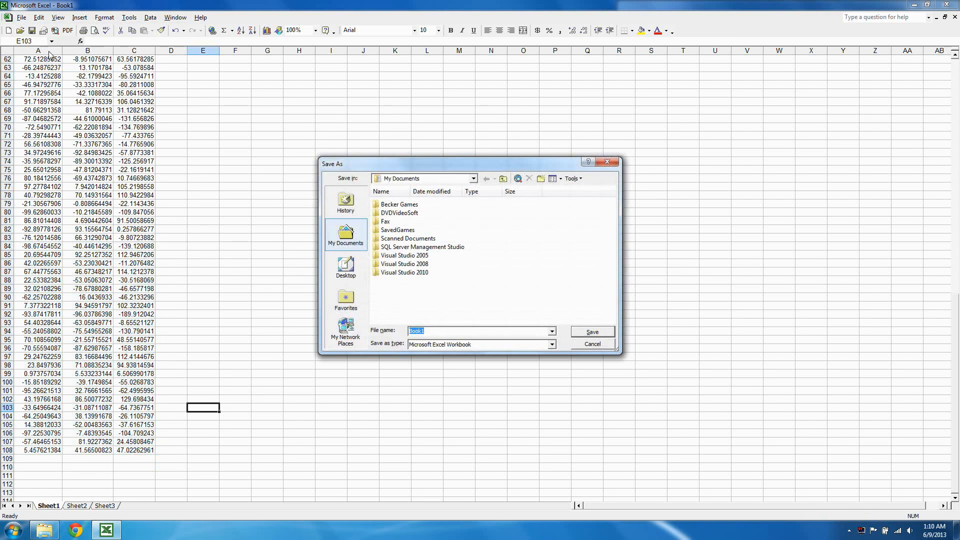
double_click(406, 205)
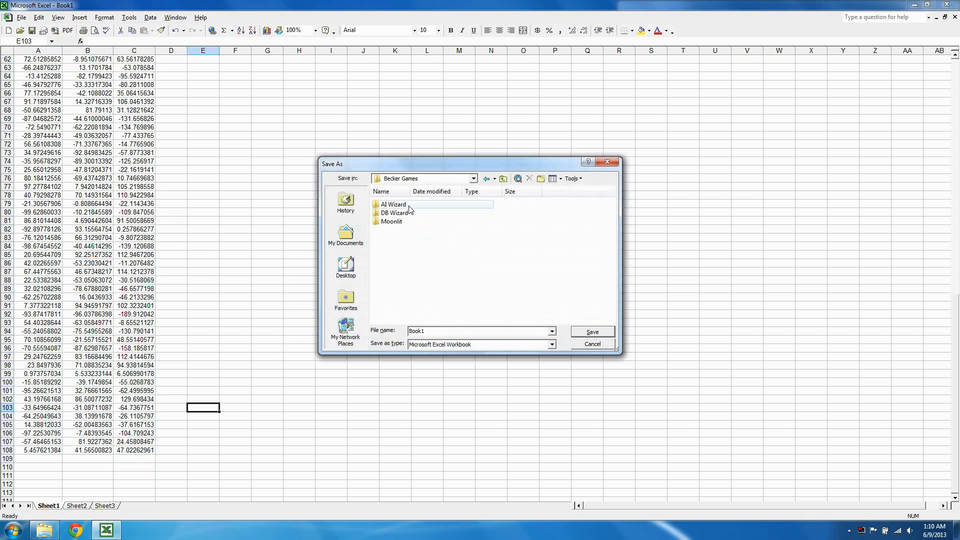
double_click(409, 206)
- Name the file AdditionSample and save it as a Microsoft Excel Workbook
left_click(478, 343)
left_click(478, 340)
left_click(478, 332)
left_click_drag(440, 332, 393, 307)
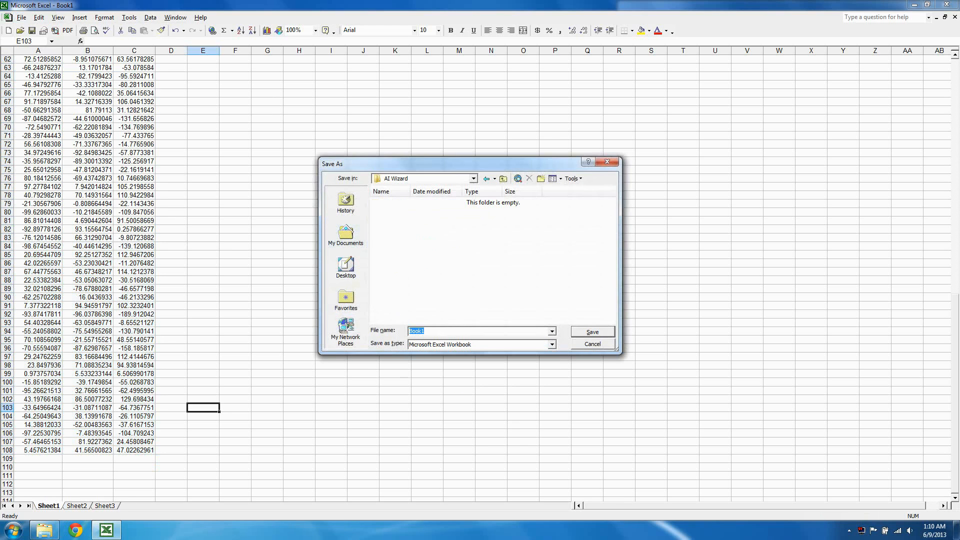
type("Samp")
key("BackSpace")
key("BackSpace")
key("BackSpace")
key("BackSpace")
type("AdditionSample")
key("Return")
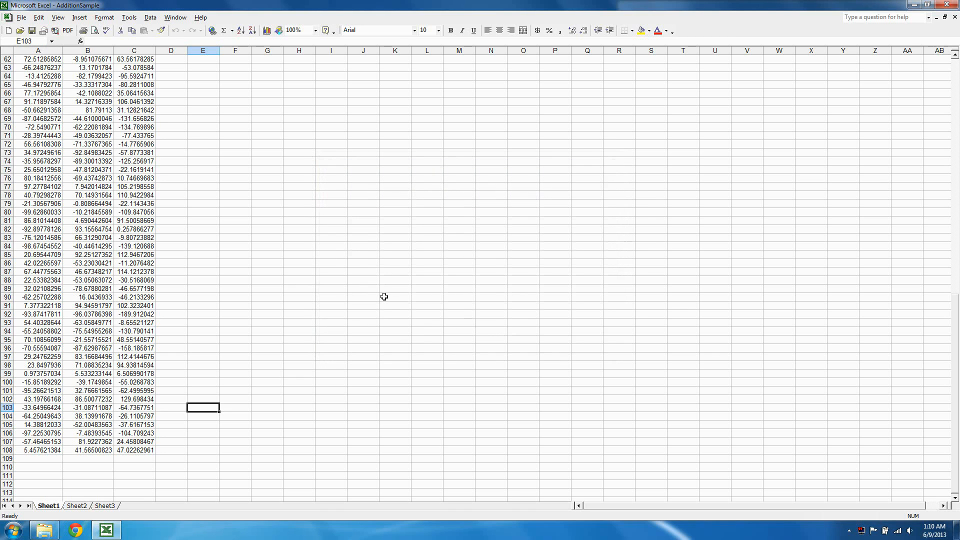
- Start saving another copy of the workbook in the AI Wizard folder with the file type CSV (Comma delimited)
left_click(22, 17)
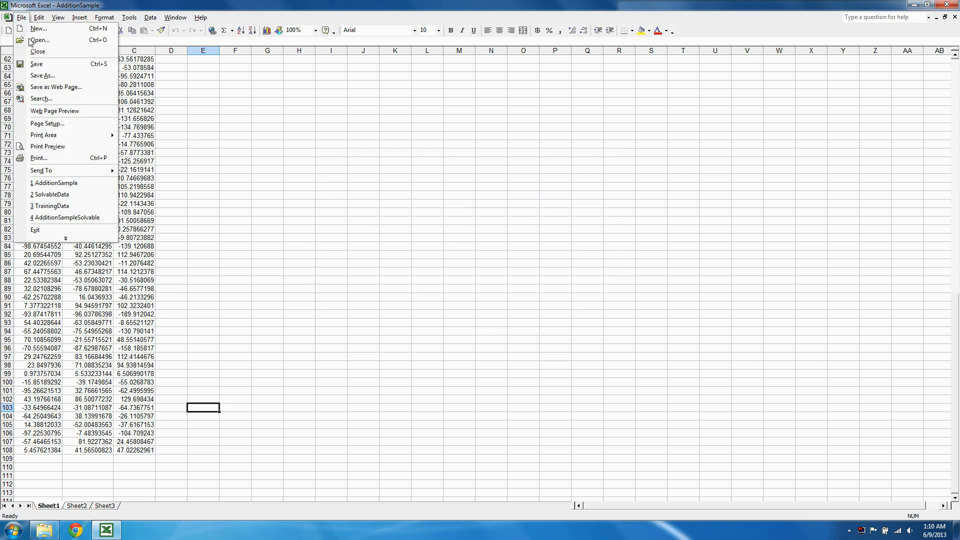
left_click(42, 75)
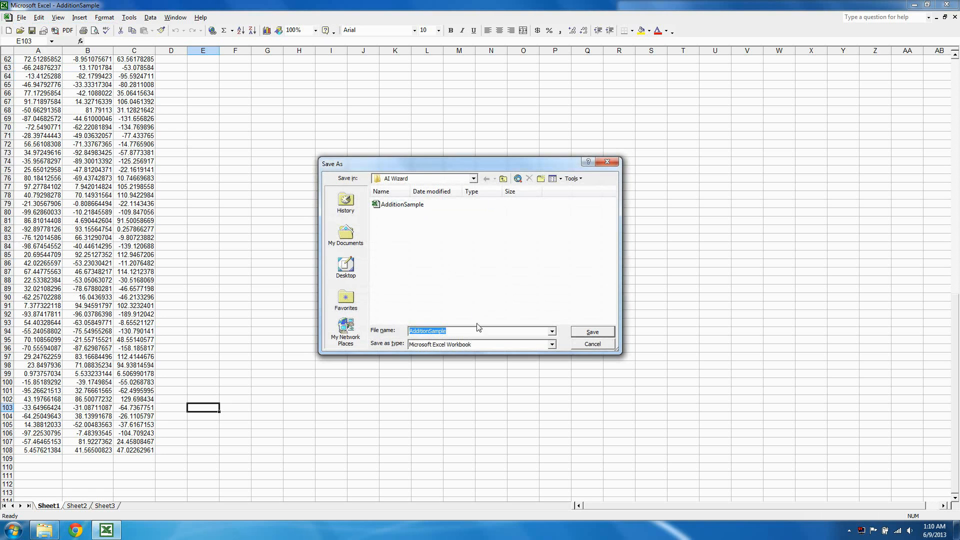
left_click(487, 345)
left_click(553, 386)
left_click(553, 386)
left_click(553, 386)
left_click(554, 386)
left_click(554, 387)
left_click(554, 386)
left_click(554, 386)
left_click(458, 366)
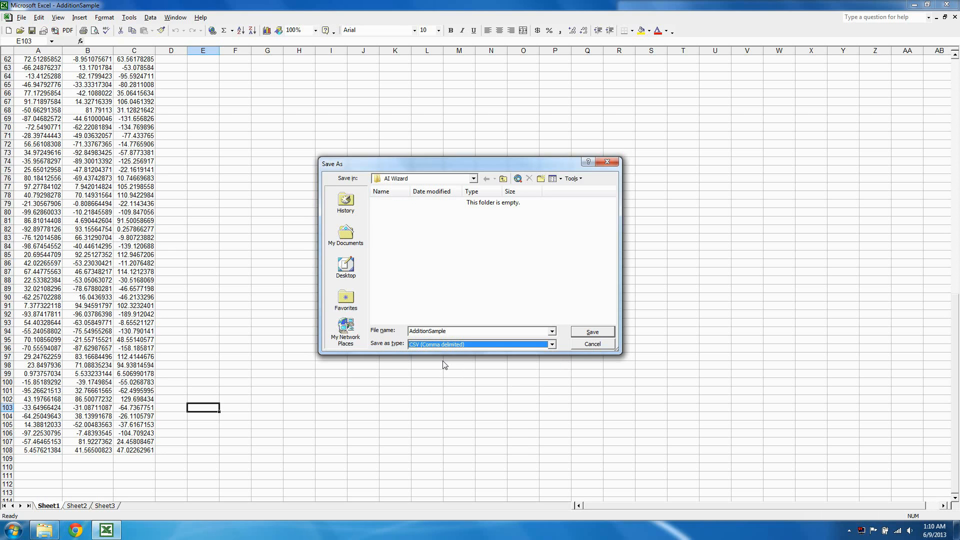
- Save the CSV copy as TrainingData, keeping the CSV format, and close Excel without saving further changes
left_click_drag(447, 331, 398, 324)
type("TrainingData")
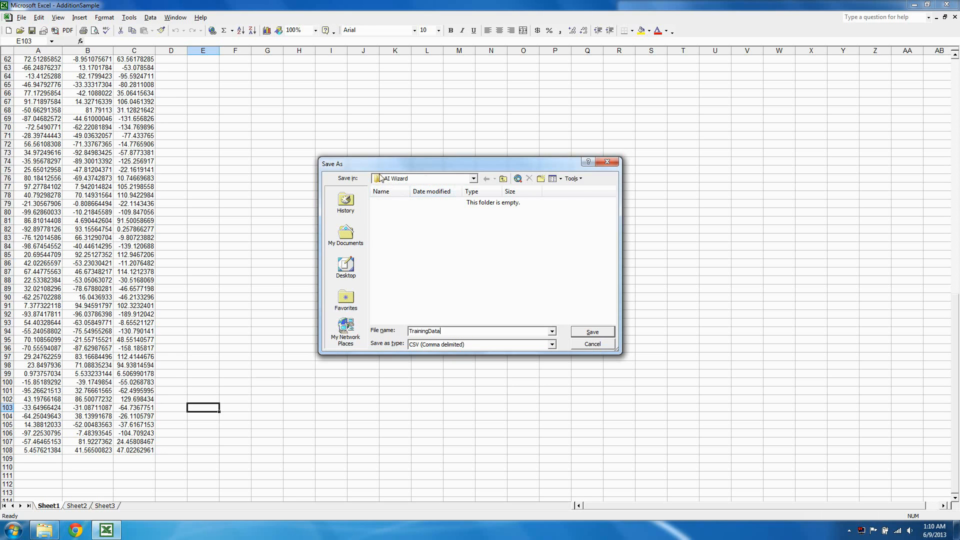
left_click(594, 333)
left_click(460, 297)
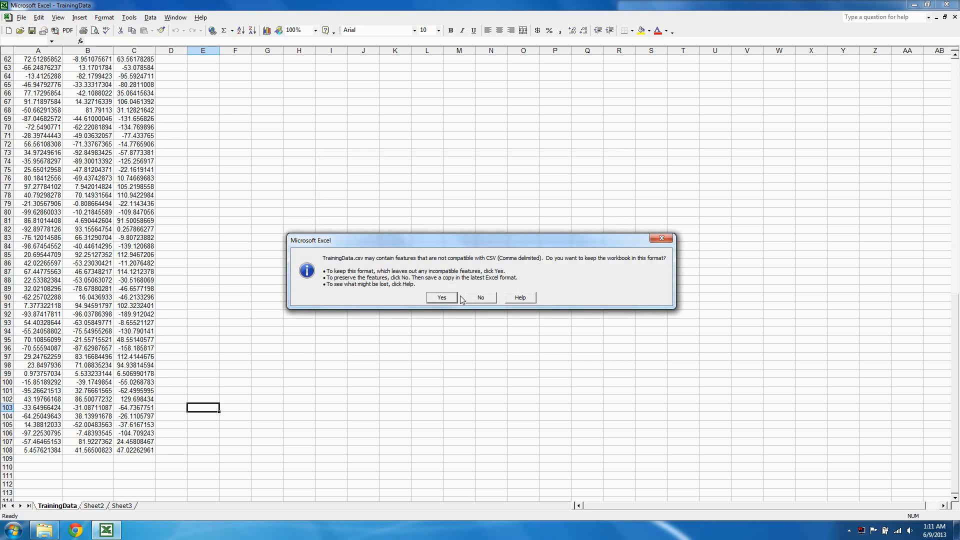
left_click(442, 298)
left_click(947, 5)
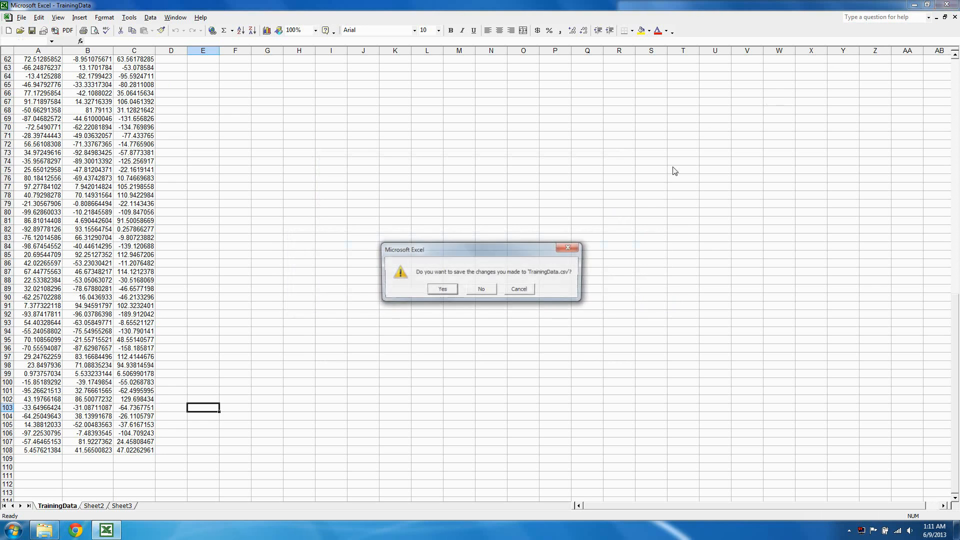
left_click(481, 289)
- Open the TrainingData CSV file in Notepad, examine its header rows and data lines, and close it
left_click(737, 108)
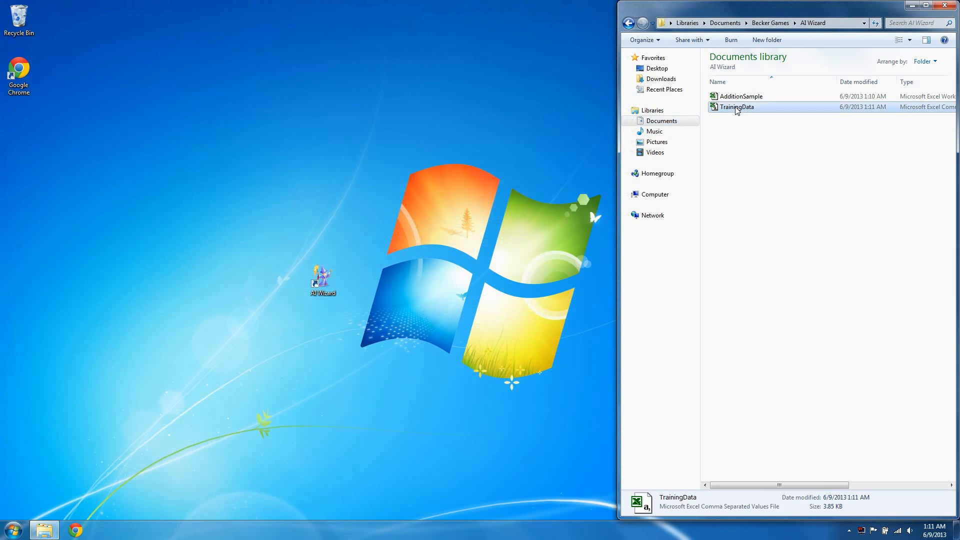
right_click(736, 108)
mouse_move(780, 157)
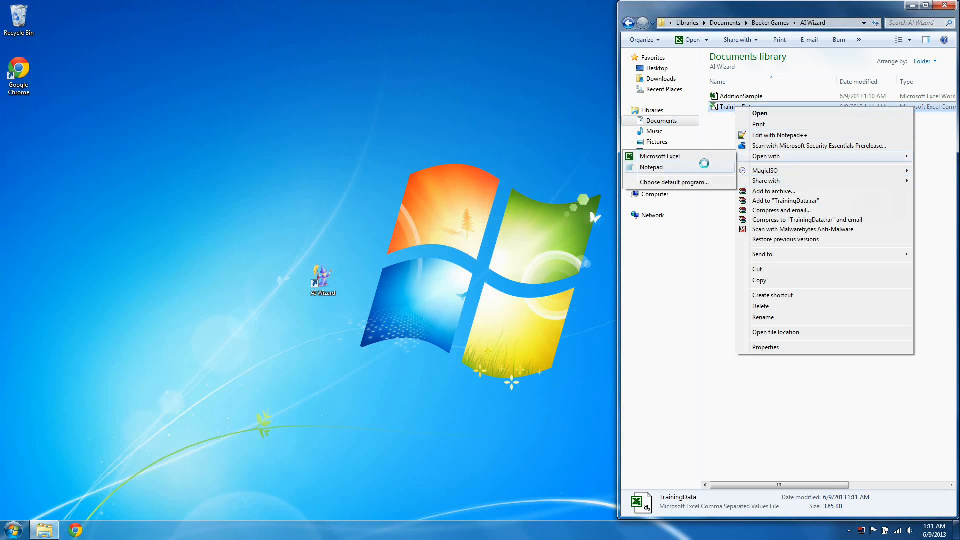
left_click(707, 168)
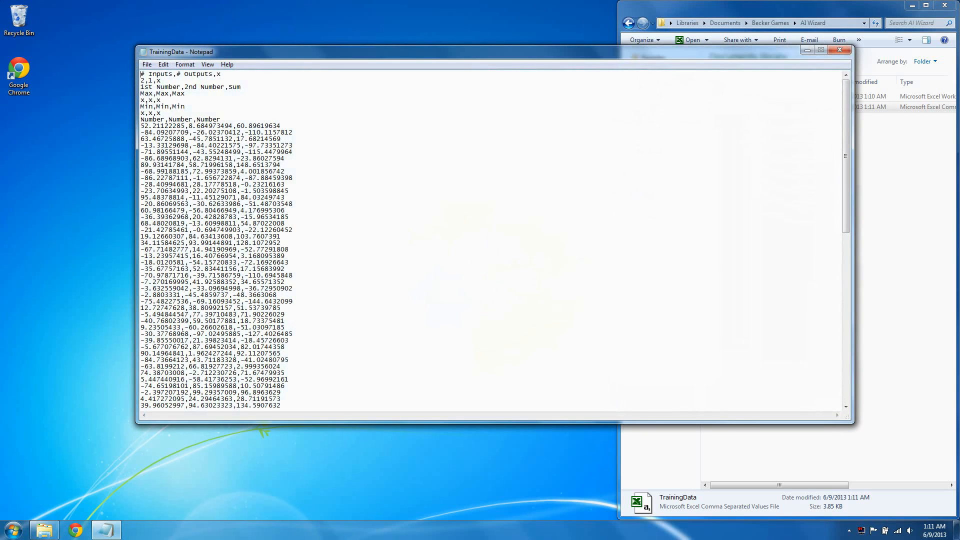
mouse_move(846, 100)
left_mouse_down()
mouse_move(846, 266)
mouse_move(850, 85)
left_mouse_up()
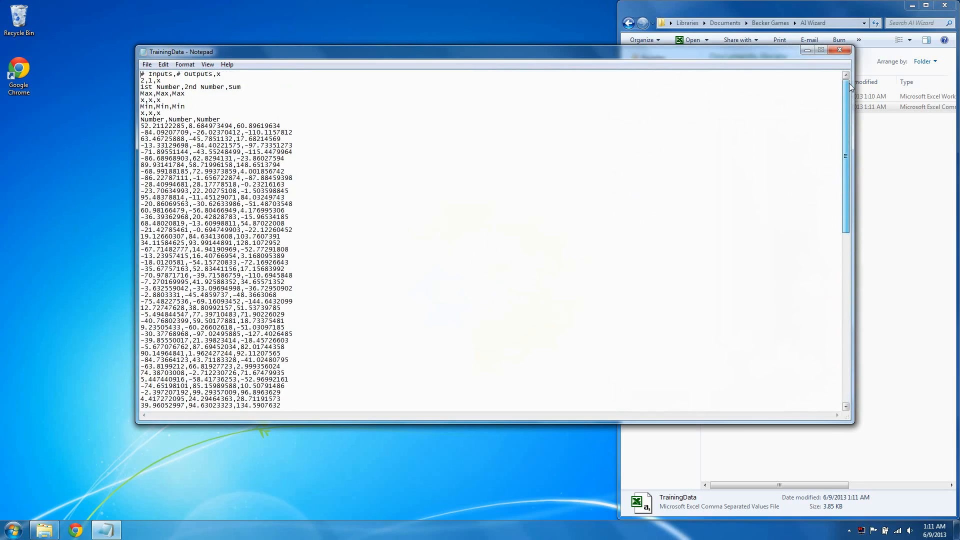
left_click_drag(851, 95, 851, 94)
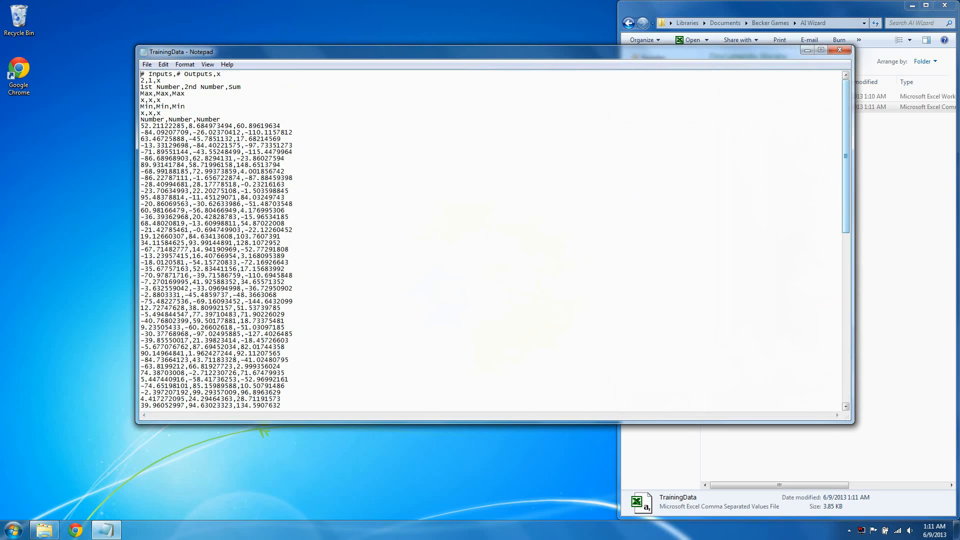
left_click_drag(221, 74, 139, 83)
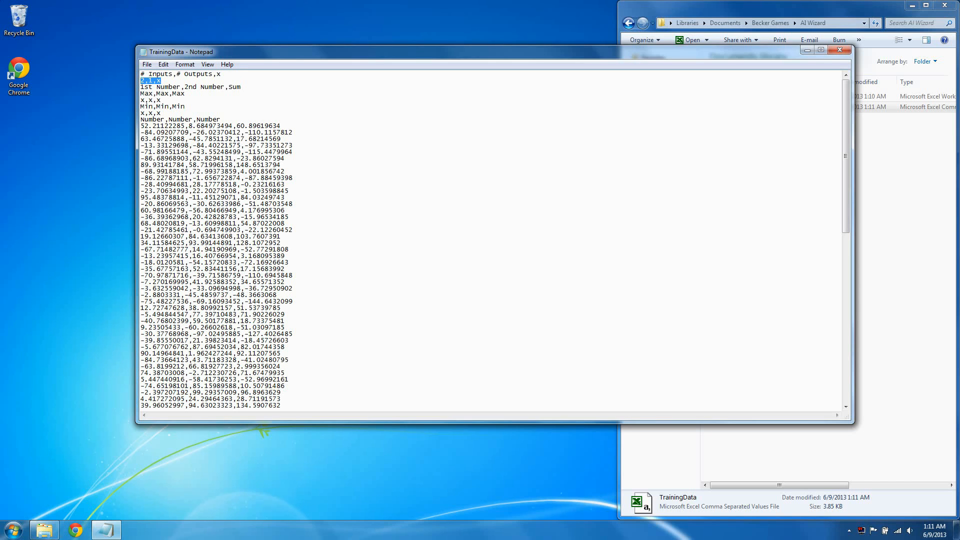
left_click(841, 50)
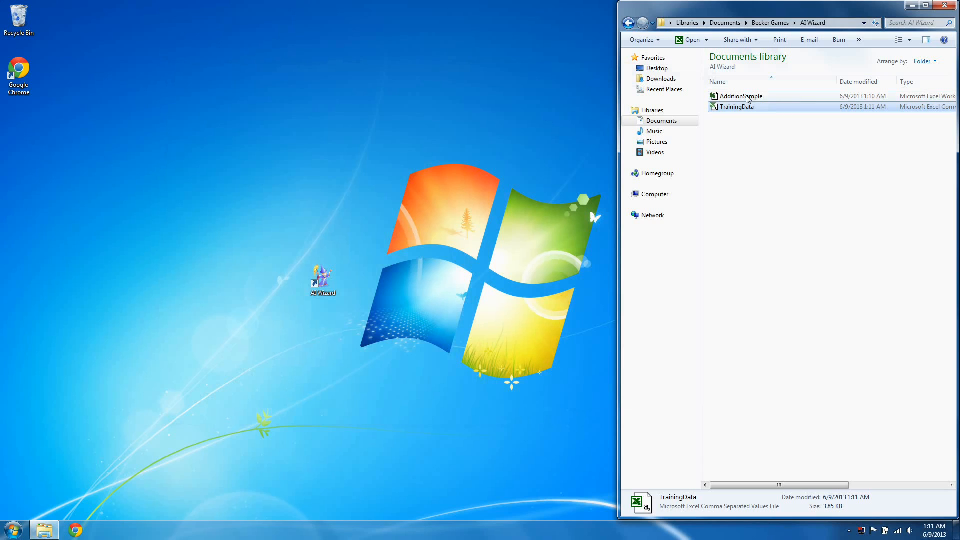
- Reopen the AdditionSample workbook in Excel and clear the data in columns A to C from row 10 to row 108
double_click(748, 97)
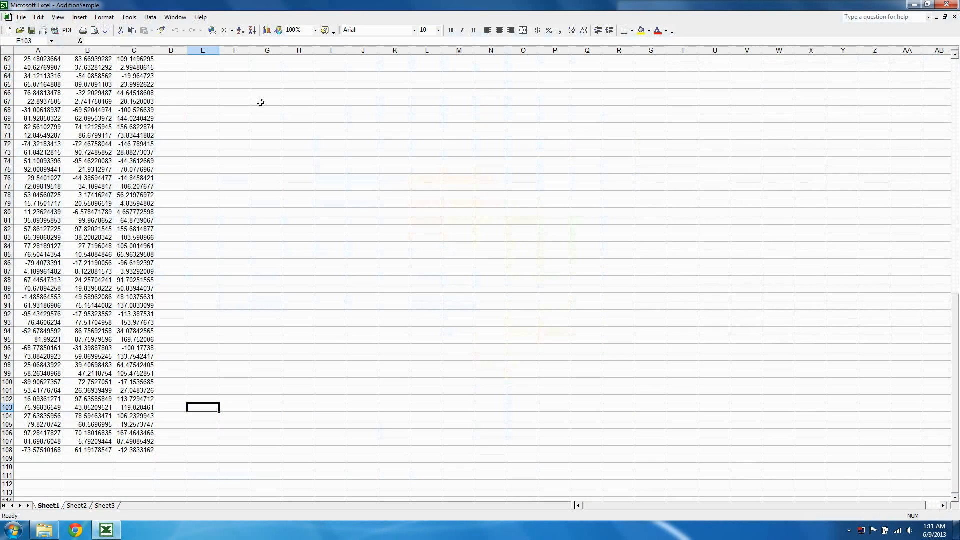
left_click_drag(145, 450, 10, 116)
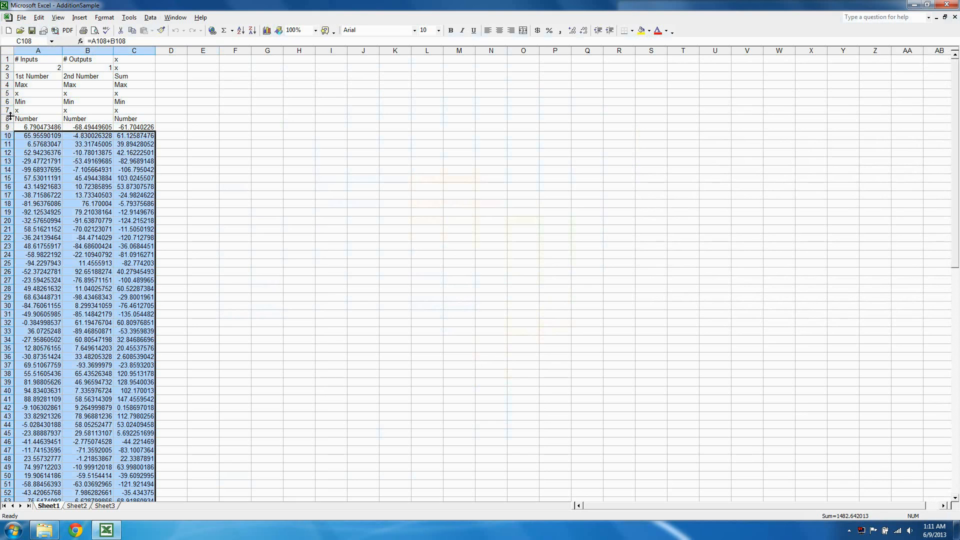
key("Delete")
scroll(118, 221, "up", 20)
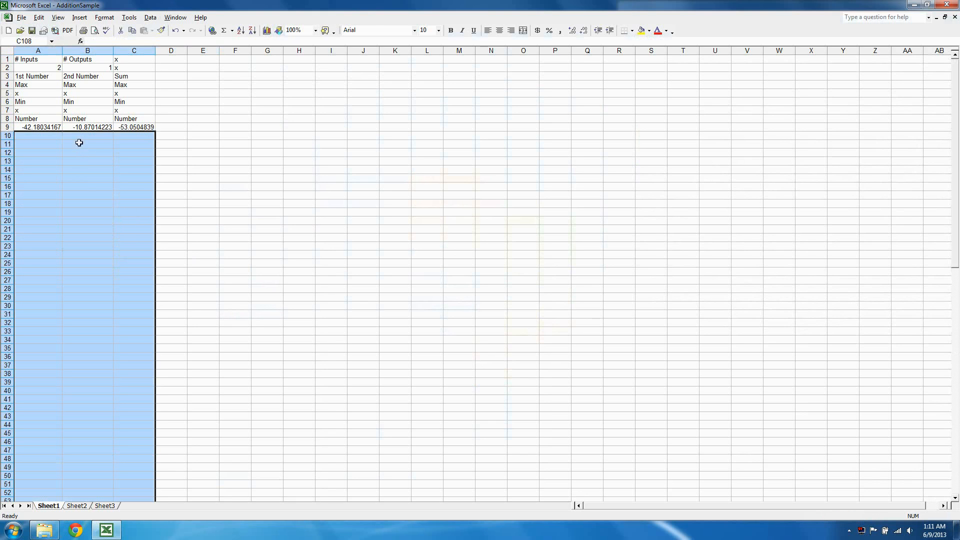
- Examine the formula in A9 and the two input values in row 9
left_click(46, 127)
key("F2")
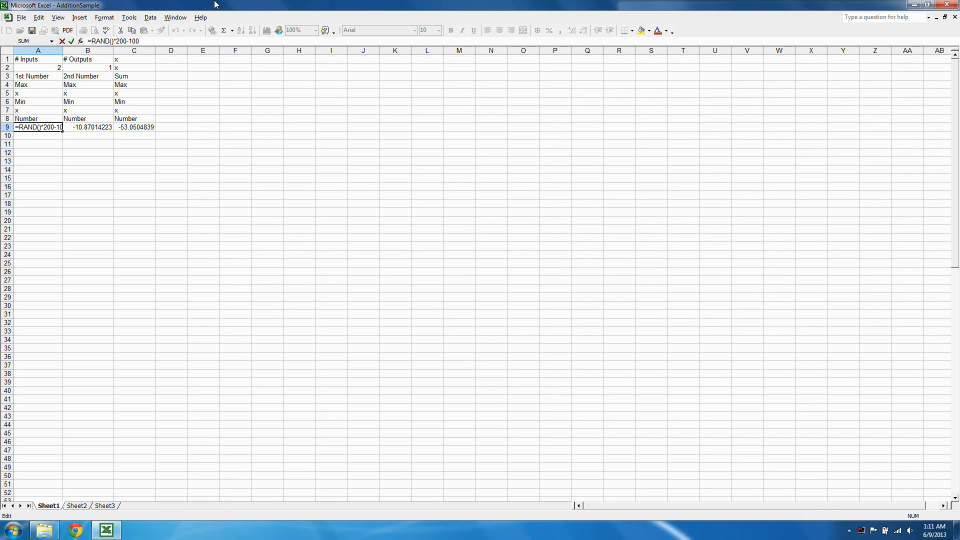
key("Return")
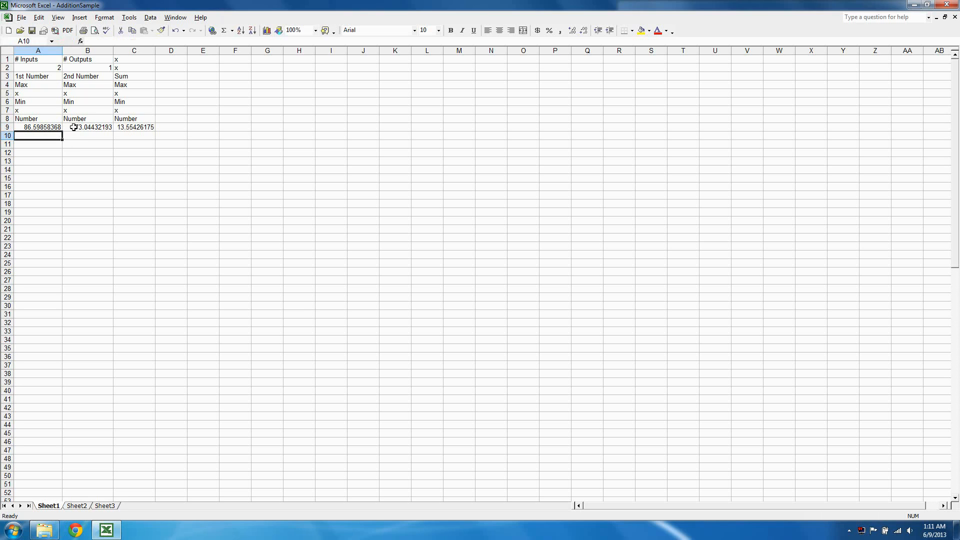
left_click_drag(74, 127, 56, 127)
left_click(65, 144)
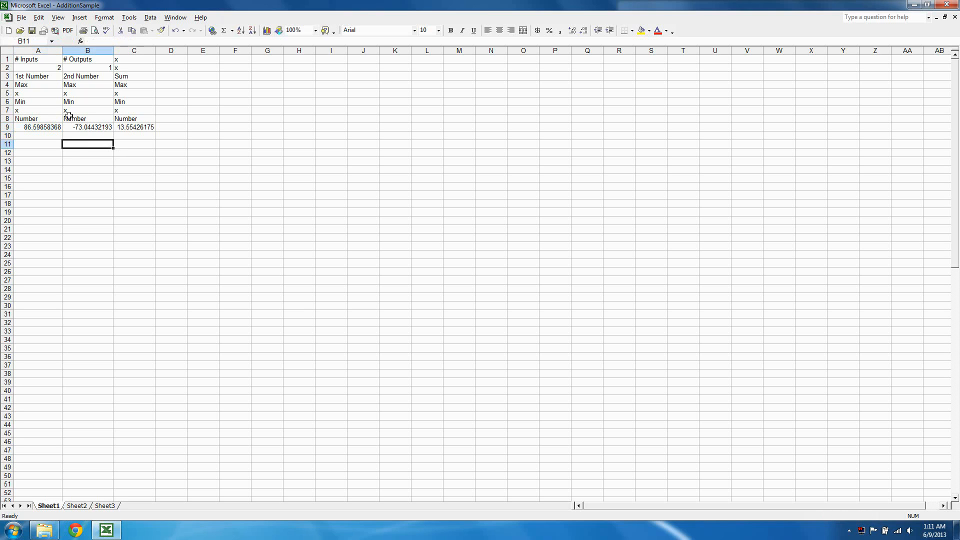
- Replace the sum formula in C9 with the value 0
left_click(141, 127)
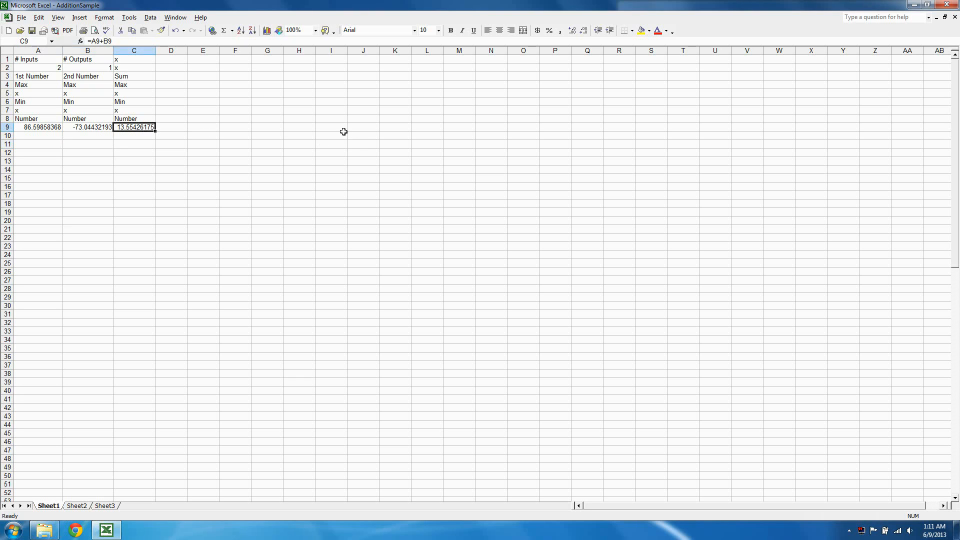
type("0")
key("Return")
left_click(140, 127)
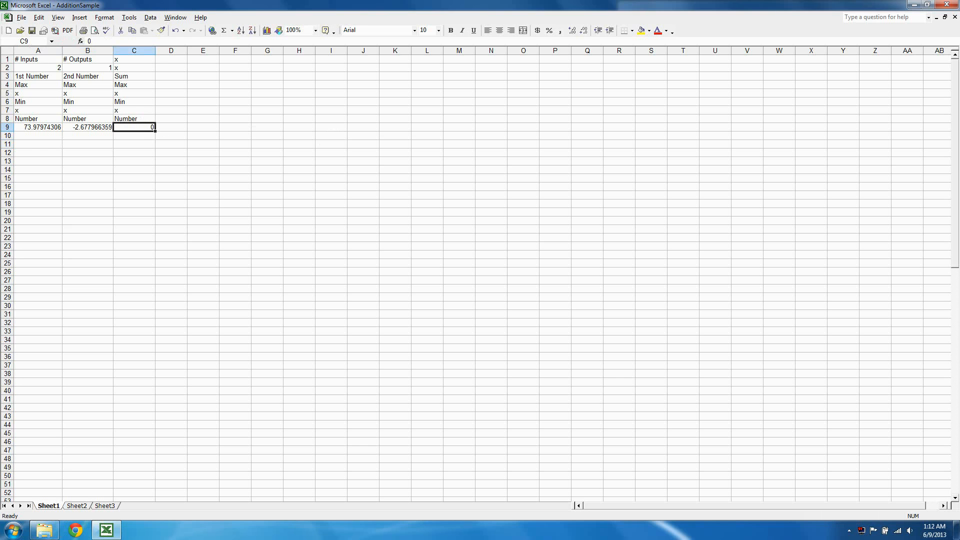
- Save the workbook as a CSV (Comma delimited) file named SolvableData, keeping the CSV format
left_click(21, 18)
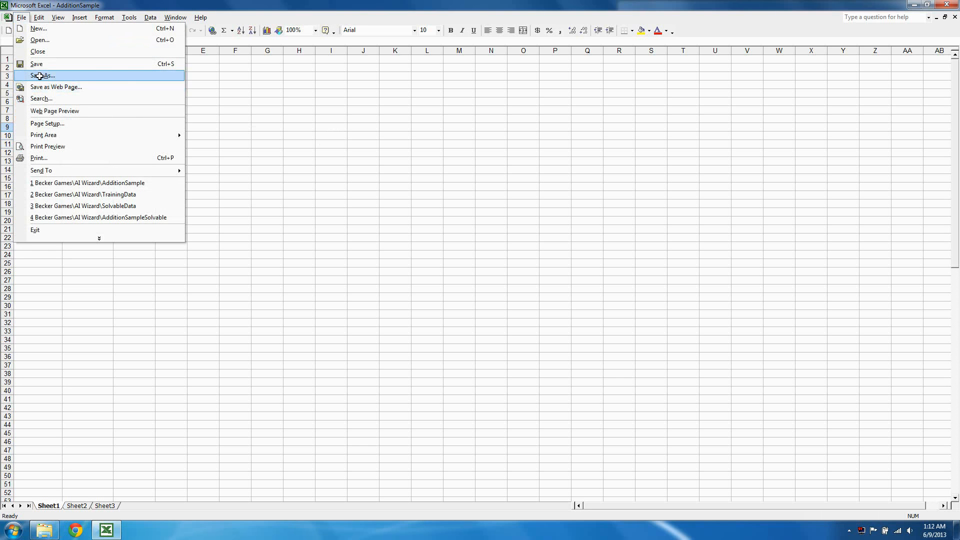
left_click(39, 76)
key("End")
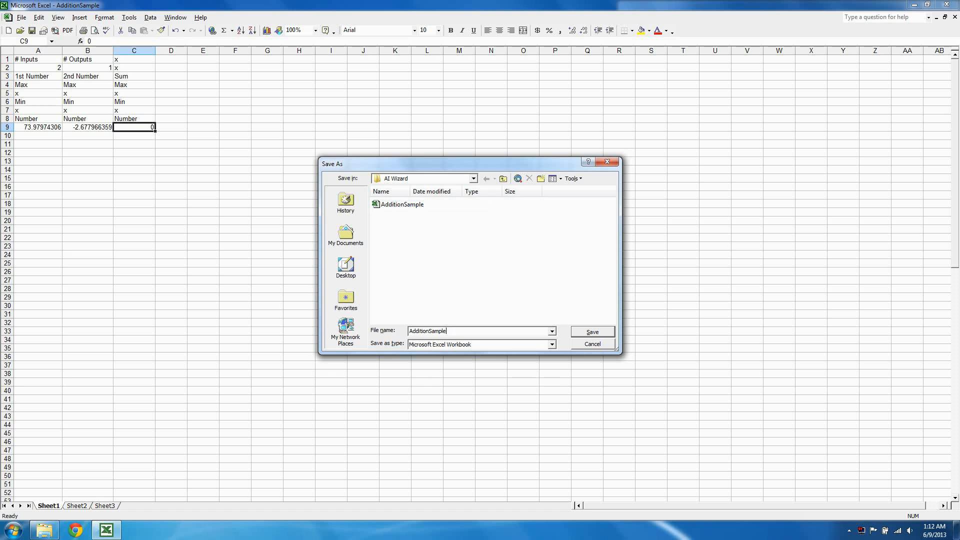
left_click(470, 344)
scroll(479, 370, "down", 1)
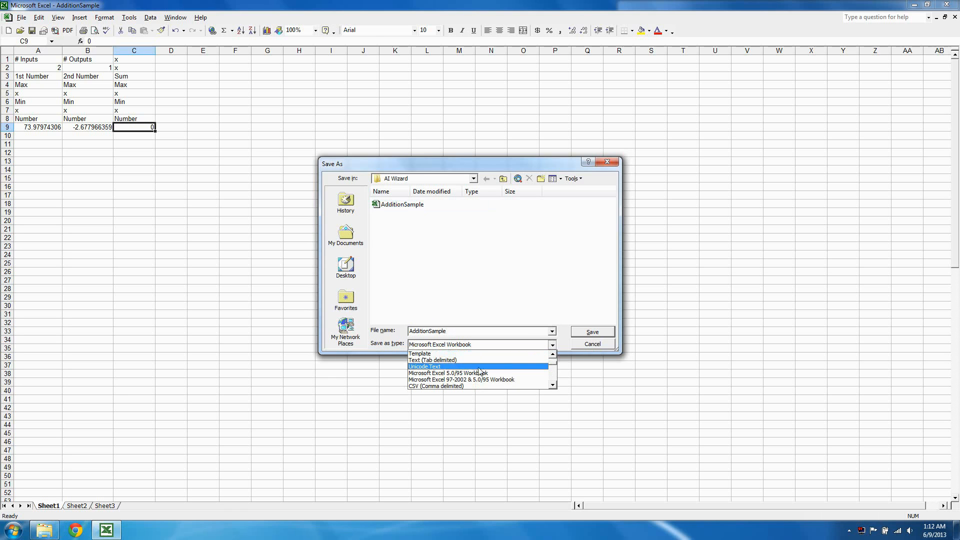
left_click(465, 386)
type("SolvableData")
key("Return")
left_click(450, 297)
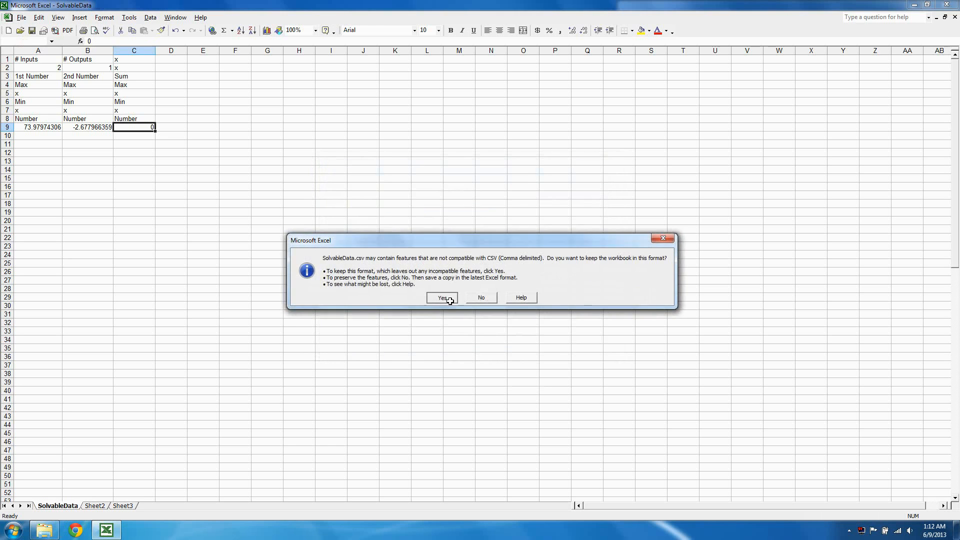
left_click(443, 298)
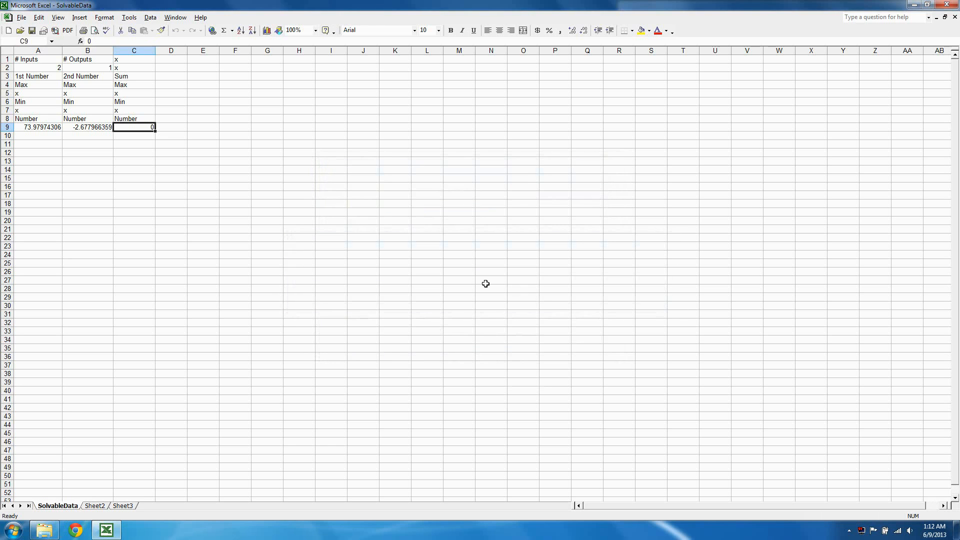
- Close Excel to return to the AI Wizard documents folder
left_click(129, 144)
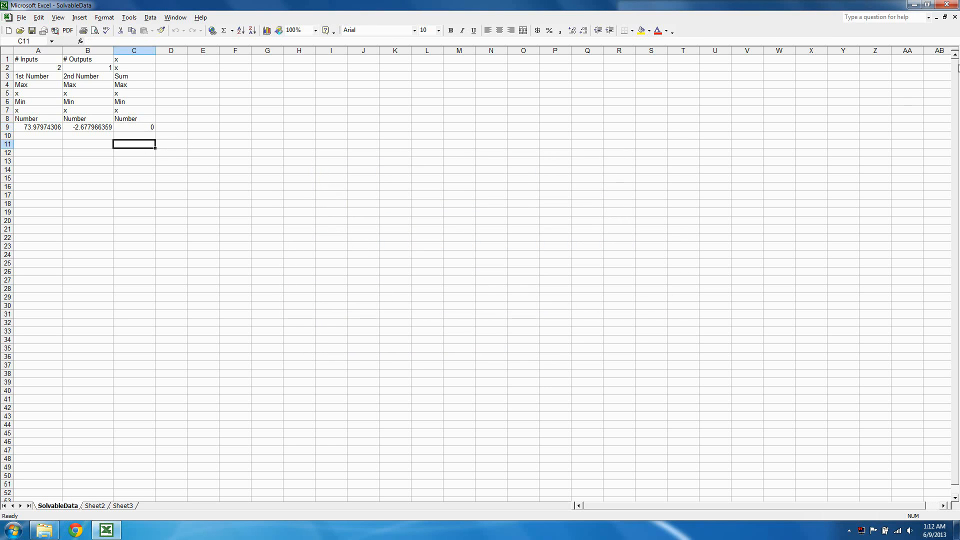
left_click(947, 5)
left_click(484, 292)
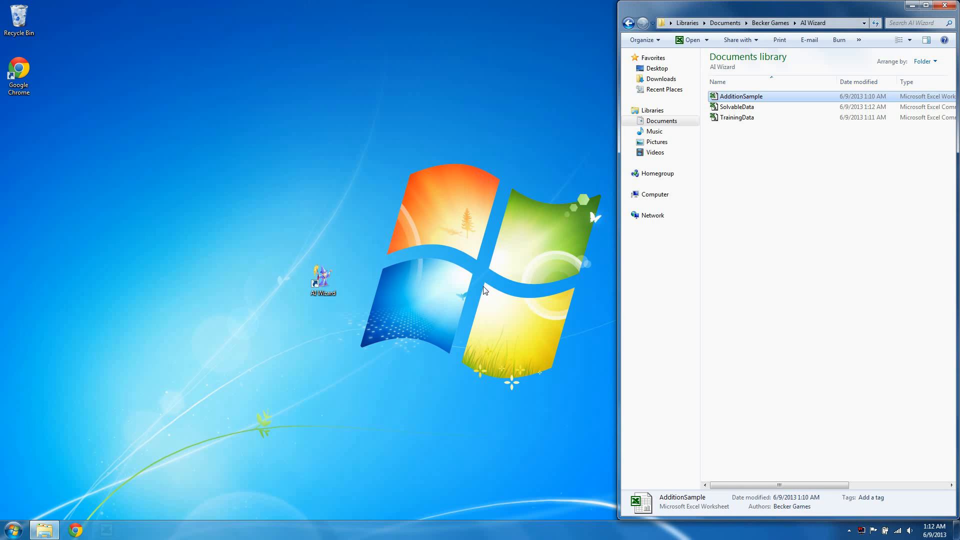
- Open the SolvableData CSV file in Notepad, examine its header and data row, and close it
right_click(745, 106)
mouse_move(775, 155)
left_click(659, 166)
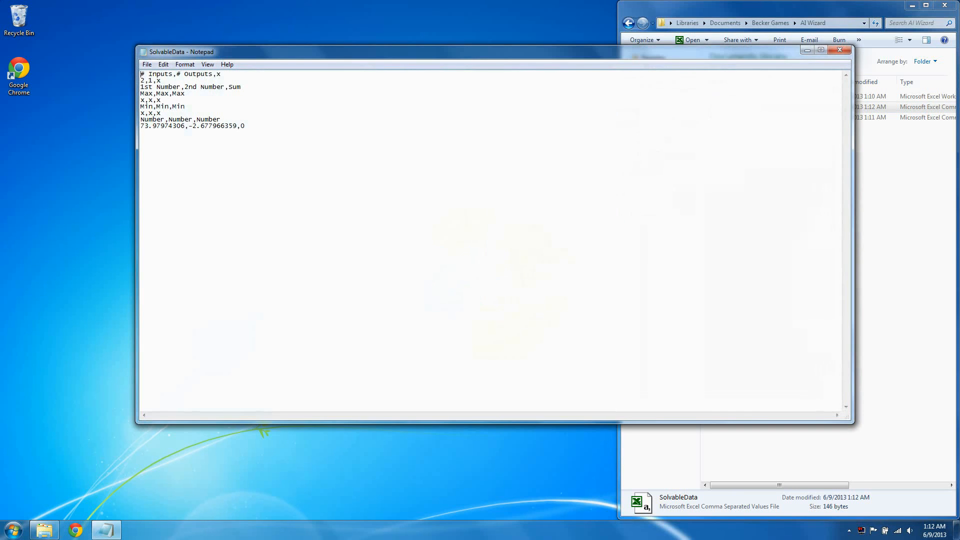
left_click(840, 50)
- Launch AI Wizard and load the TrainingData file without reversing or randomizing the data
double_click(324, 278)
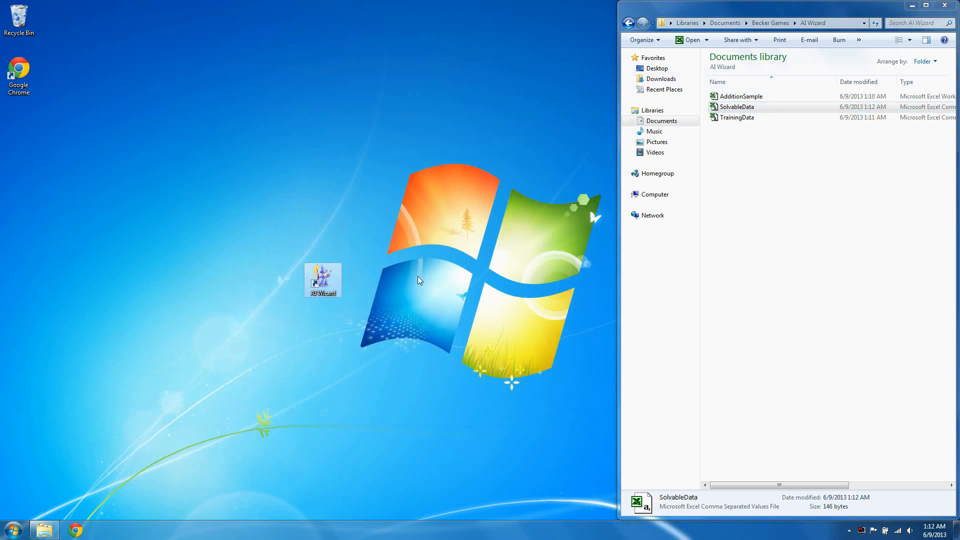
left_click(480, 315)
left_click(258, 138)
mouse_move(283, 152)
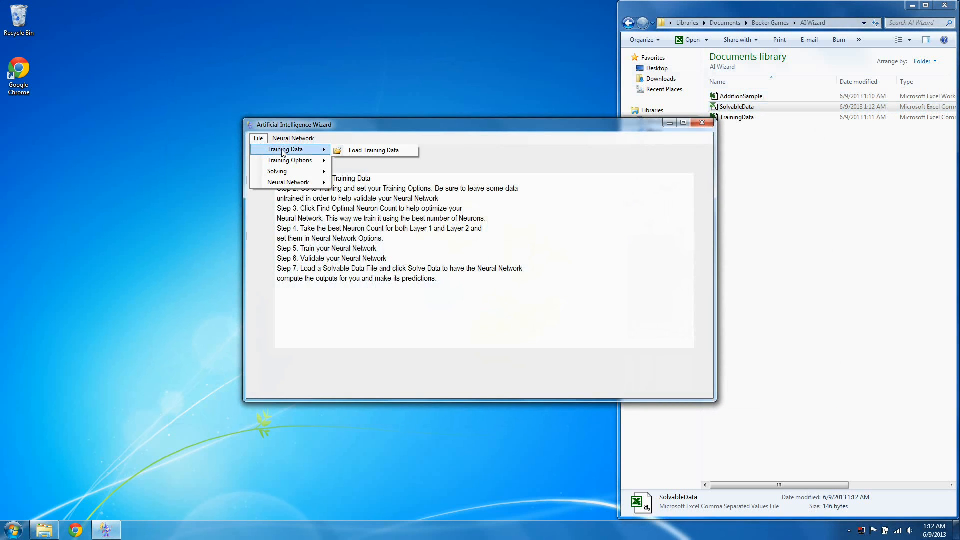
left_click(378, 151)
left_click(510, 296)
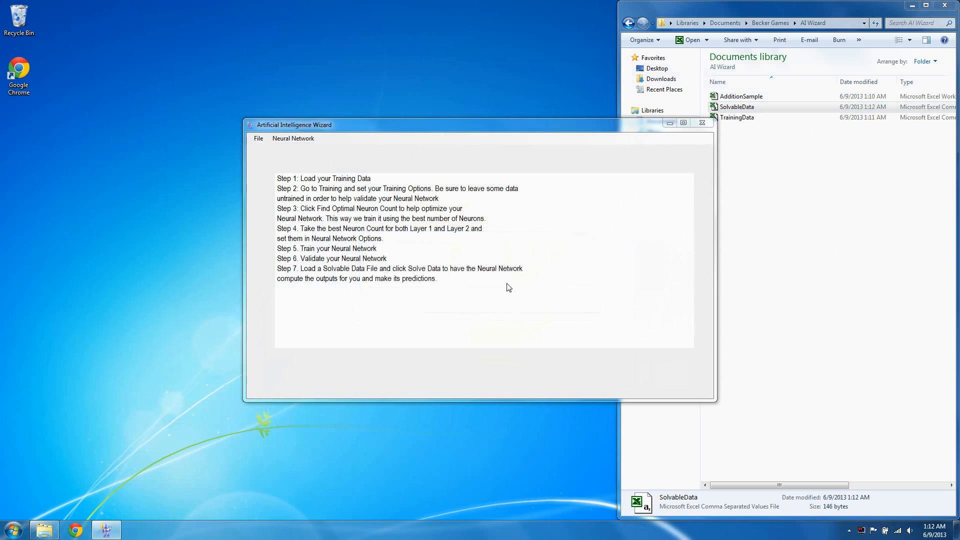
double_click(376, 212)
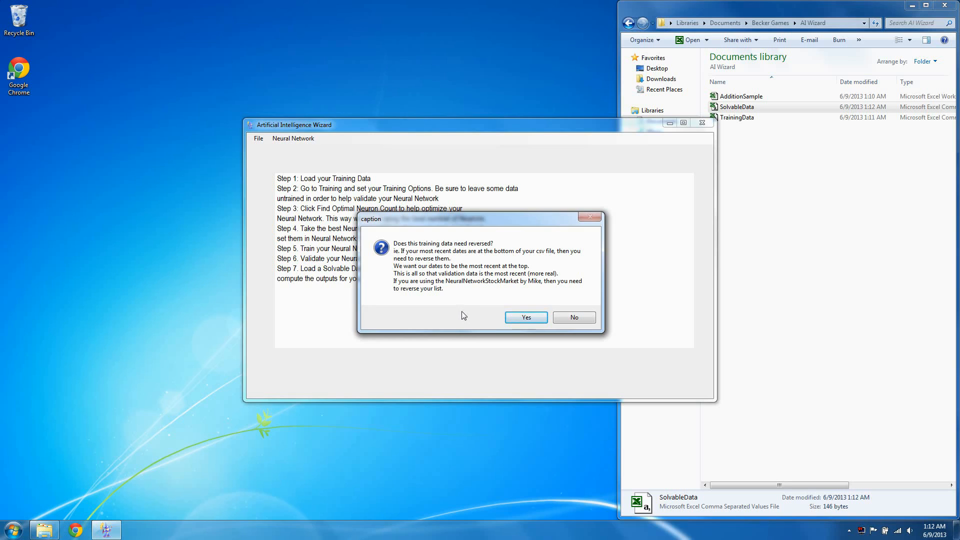
left_click(588, 323)
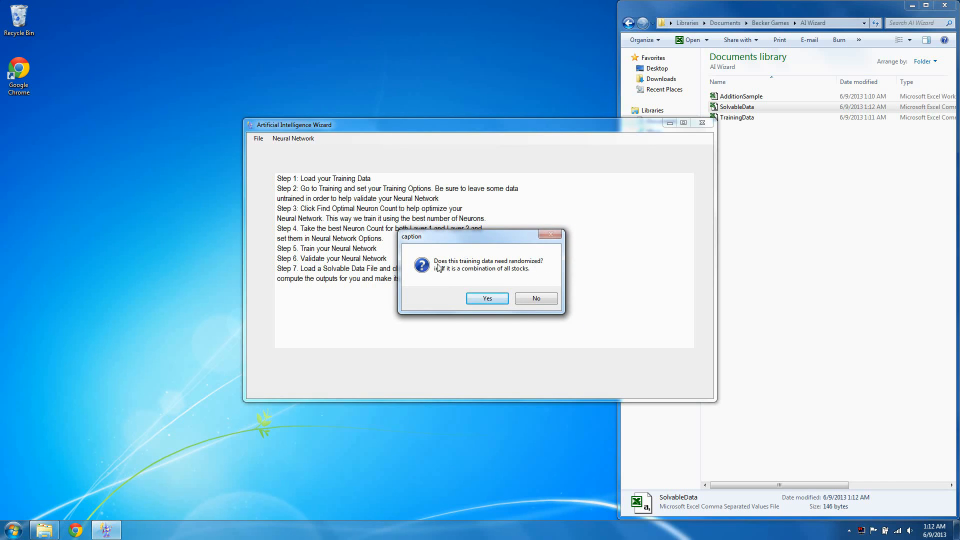
left_click(541, 301)
- In the neural network's training options, set the number of records to train with to 50, keeping Cross-Validation enabled
left_click(294, 138)
left_click(292, 149)
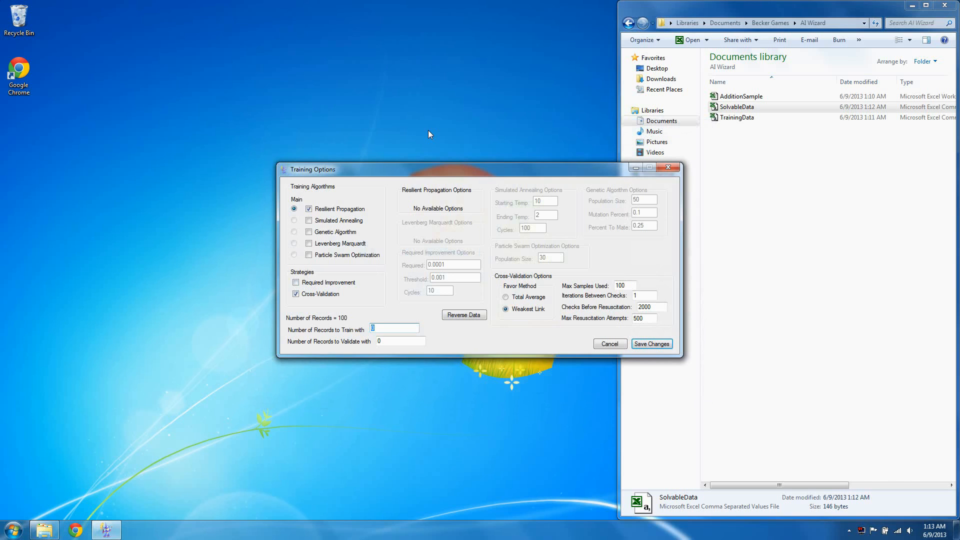
type("50")
key("Tab")
left_click(333, 299)
left_click(334, 299)
- Compare the cross-validation favor methods Total Average and Weakest Link, keep Weakest Link, and save the training options
left_click(520, 310)
left_click(531, 300)
left_click(530, 313)
left_click(530, 299)
left_click(531, 314)
left_click(529, 299)
left_click(530, 313)
left_click(530, 300)
left_click(531, 314)
left_click(530, 299)
left_click(531, 313)
left_click(648, 348)
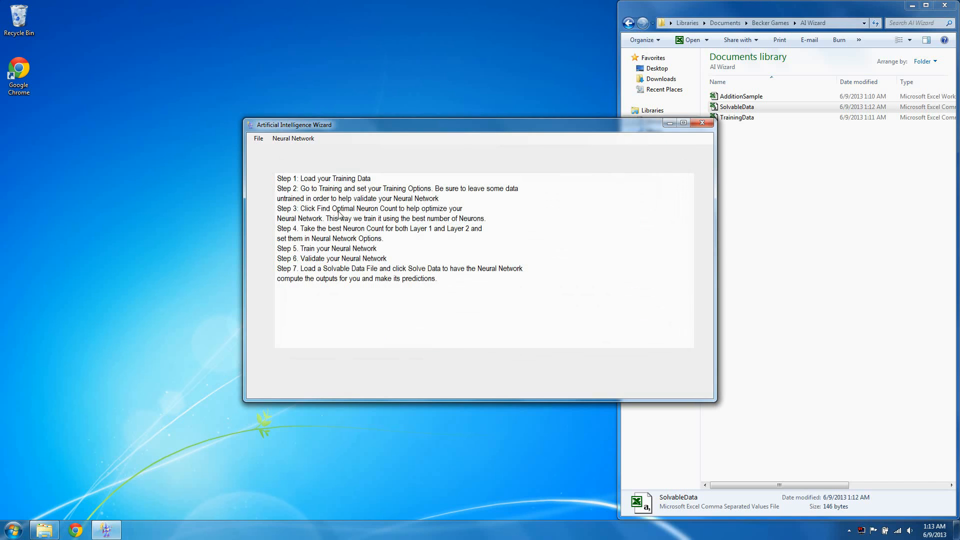
- Set Hidden Layer 1 to 20 neurons and create a new neural network
left_click(258, 142)
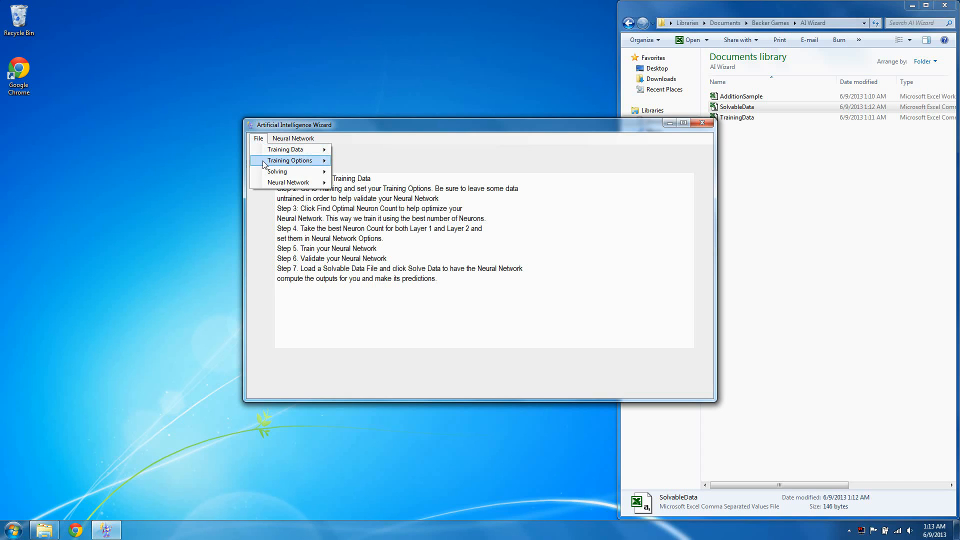
mouse_move(277, 163)
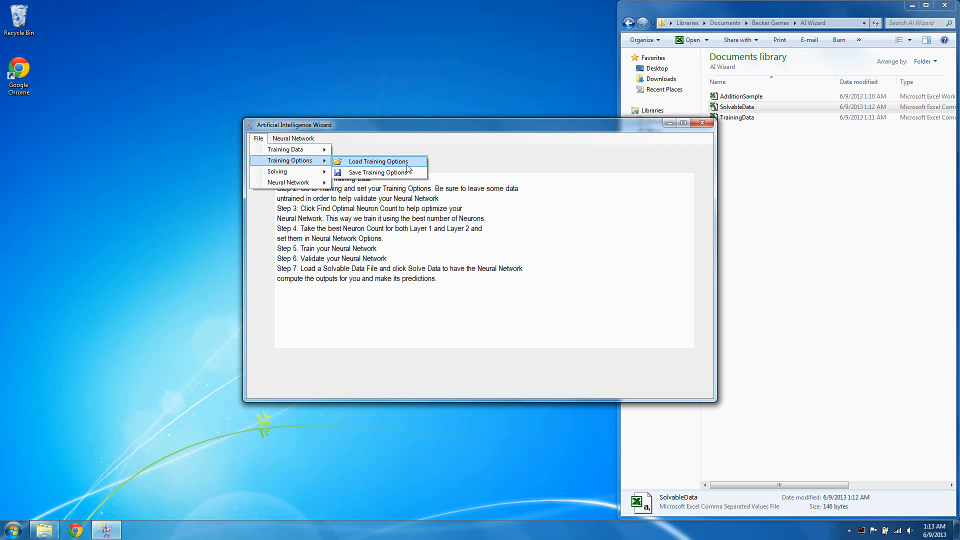
mouse_move(293, 138)
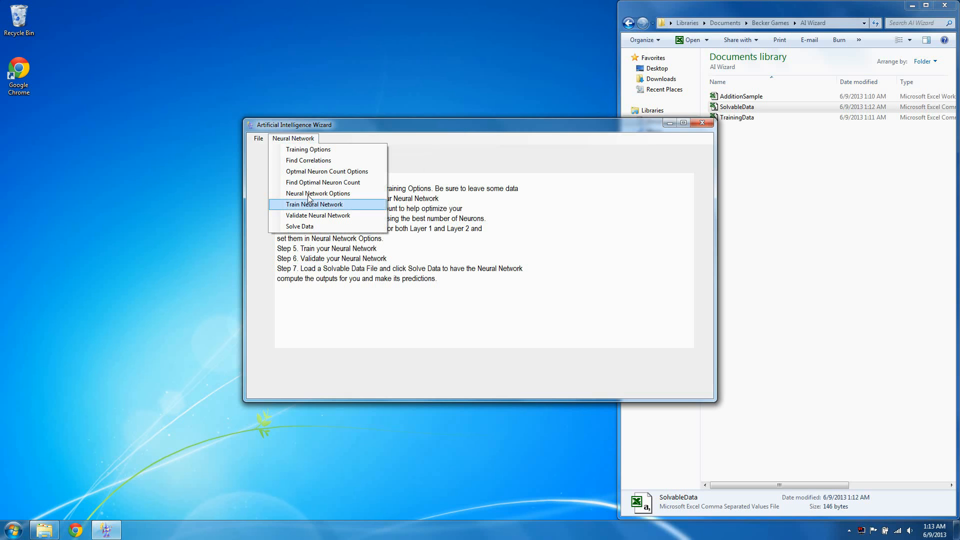
left_click(308, 195)
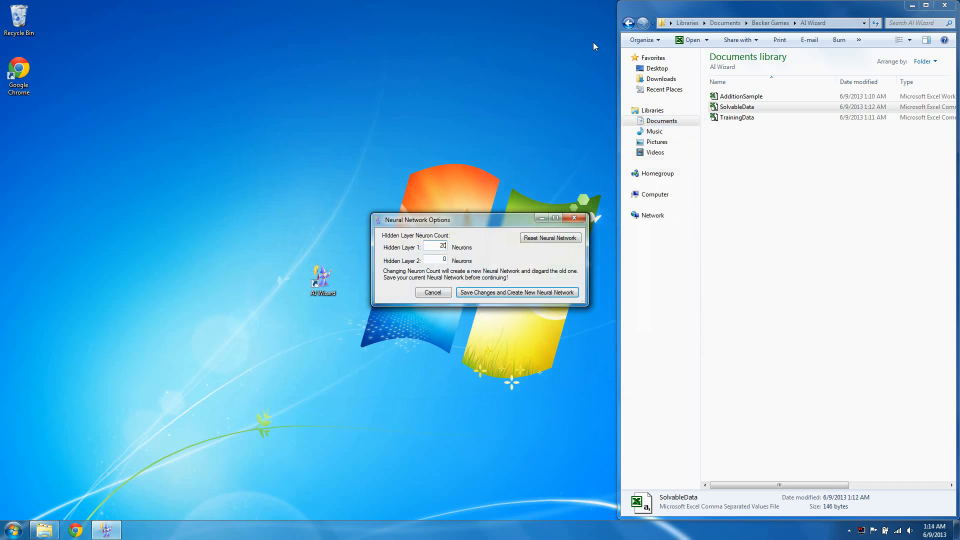
left_click(523, 294)
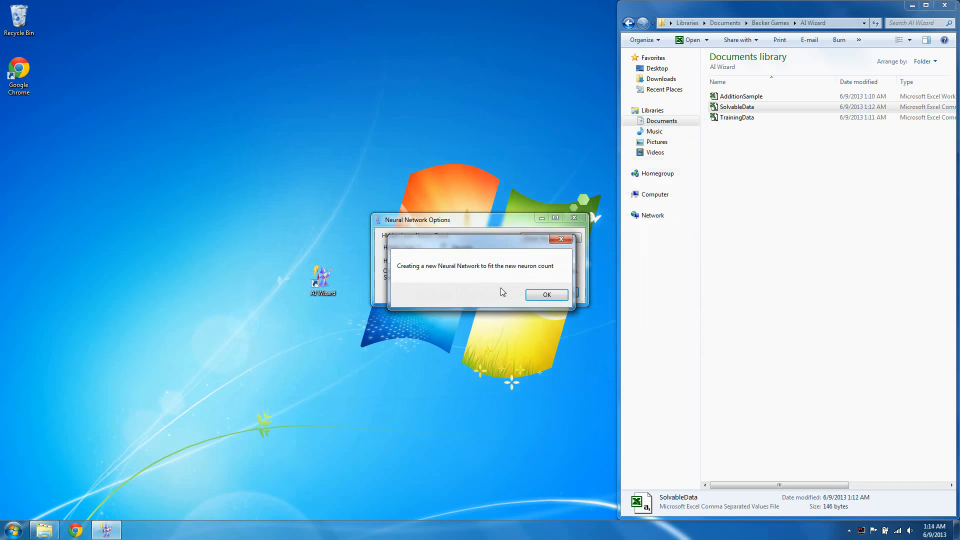
left_click(547, 296)
- Run Find Correlations on the training data, examine the correlation of each input combination, and close the results
left_click(305, 139)
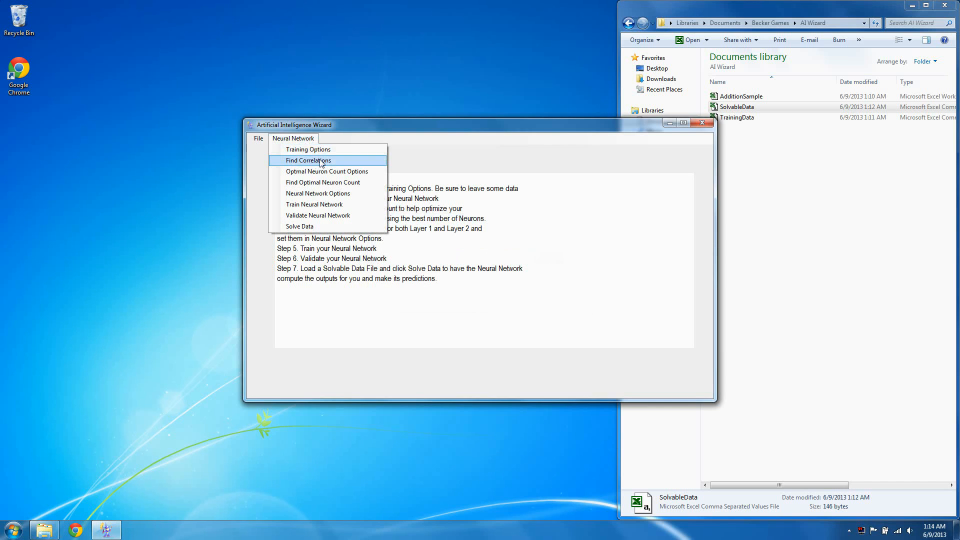
left_click(336, 159)
left_click(590, 208)
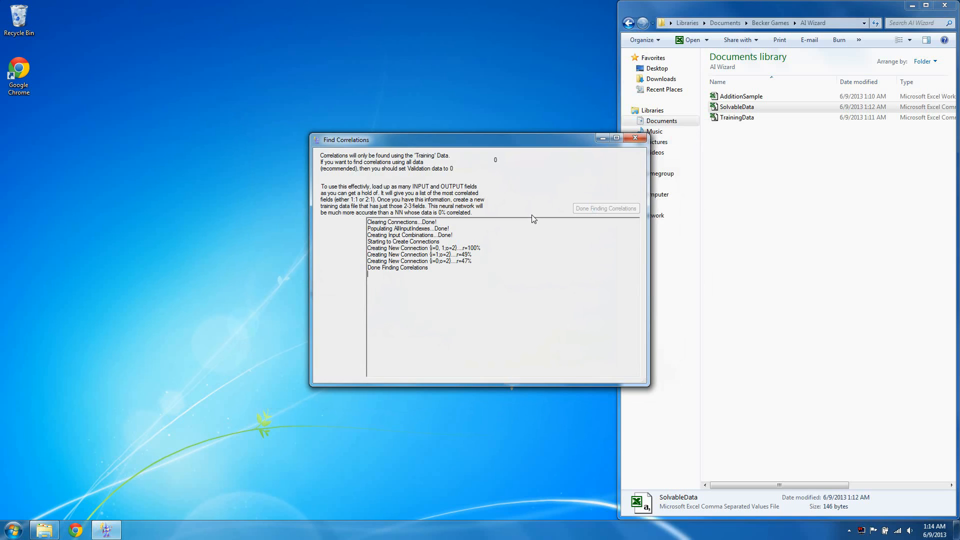
left_click_drag(482, 248, 367, 248)
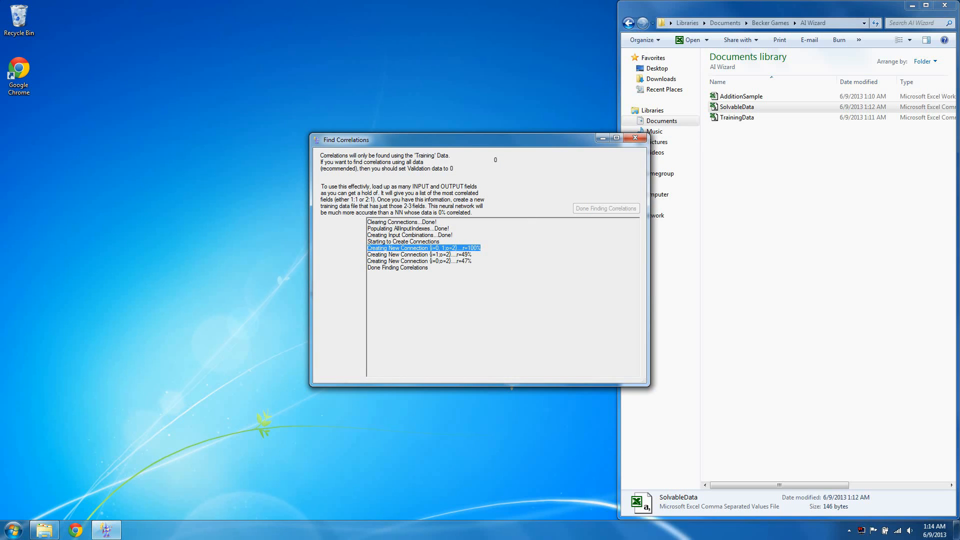
left_click_drag(472, 254, 482, 248)
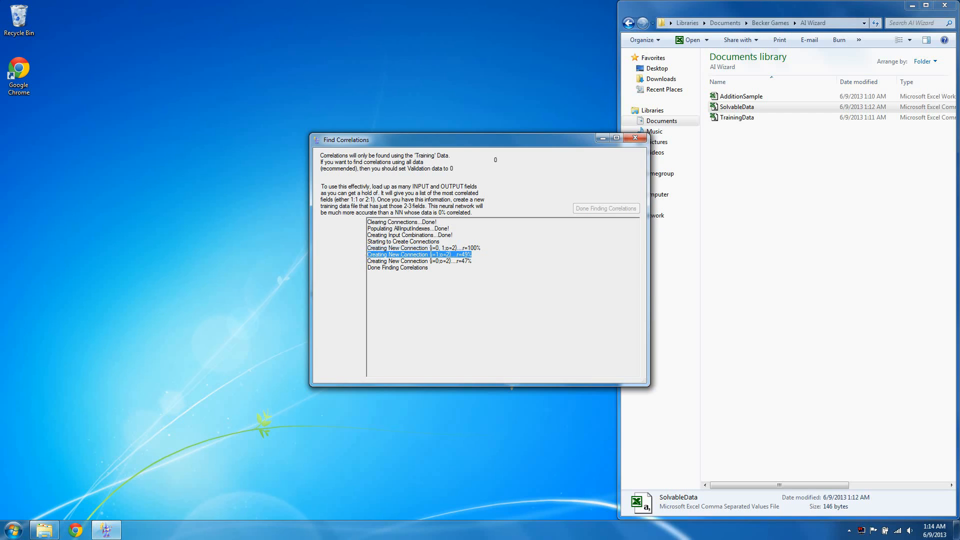
left_click_drag(472, 261, 368, 261)
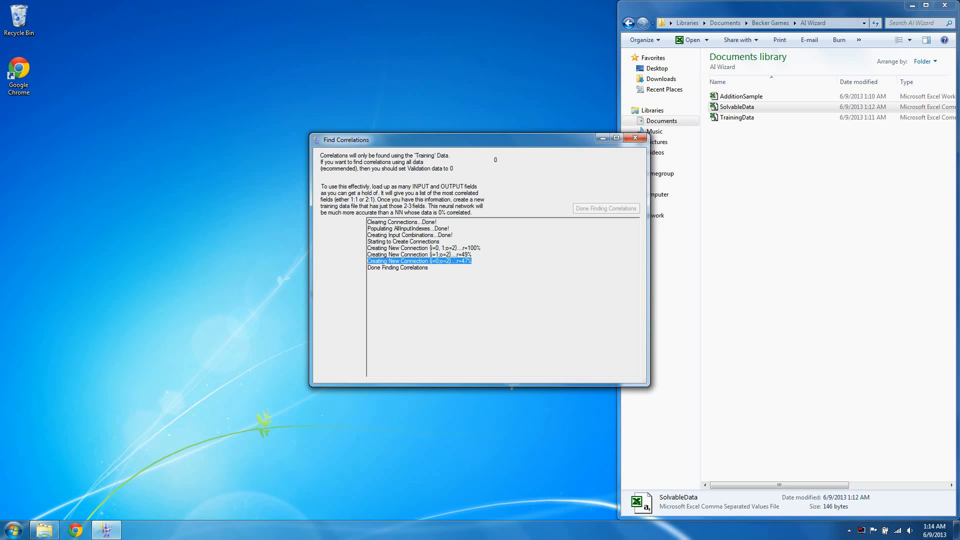
left_click_drag(481, 248, 368, 248)
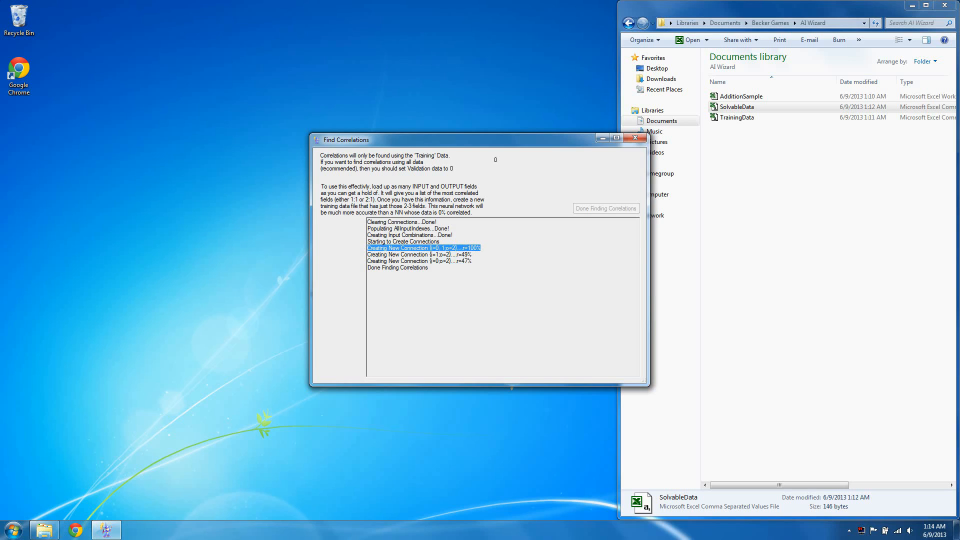
left_click(636, 138)
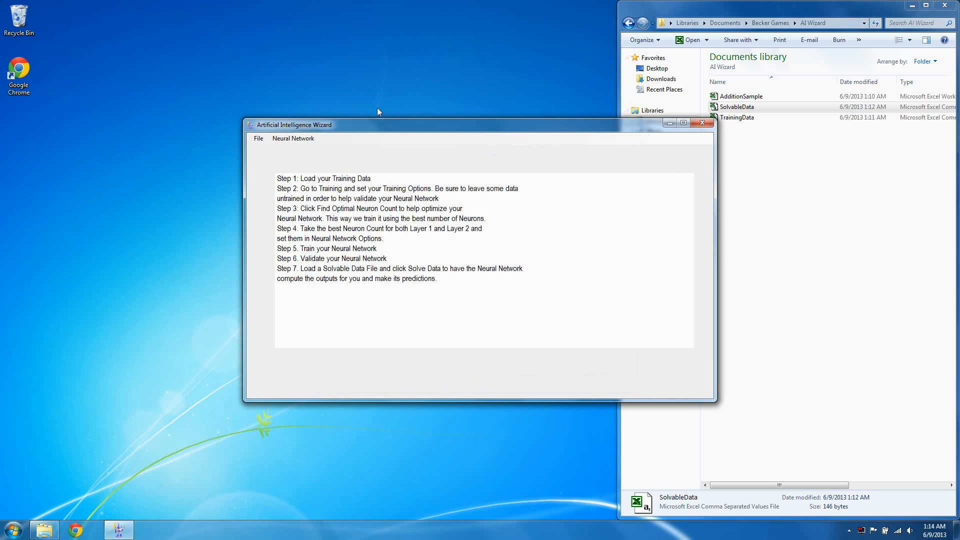
- Review the optimal neuron count options, including layer ranges and search algorithm, and leave without saving
left_click(299, 143)
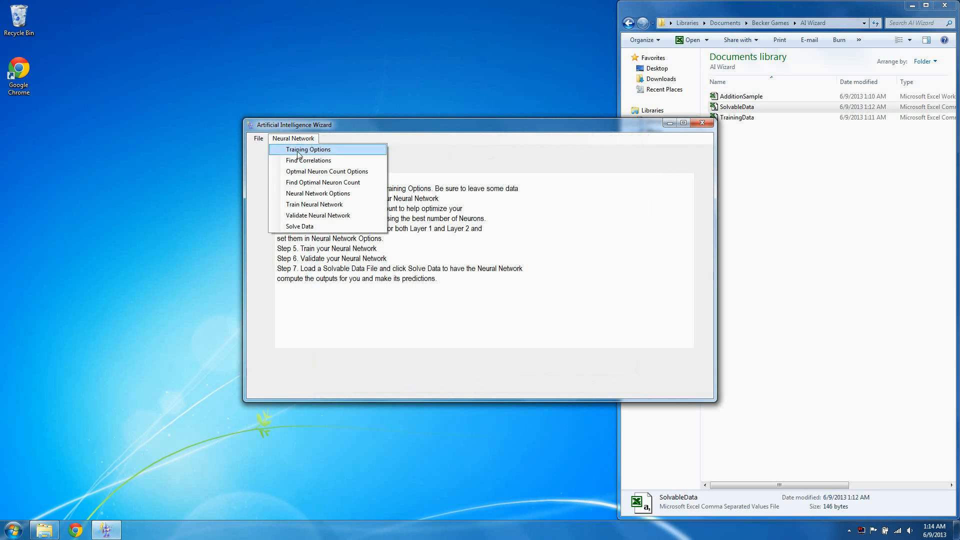
left_click(366, 173)
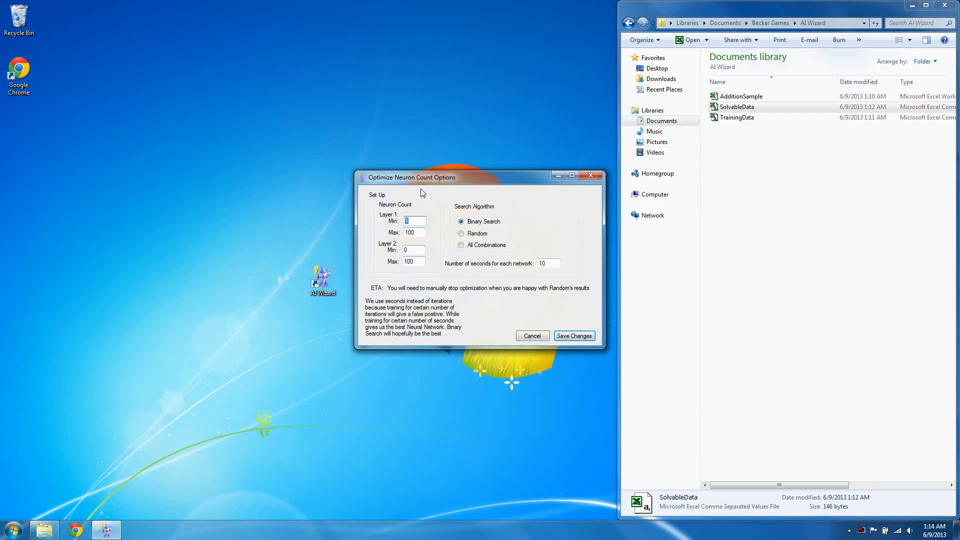
left_click(533, 335)
- Run the optimal neuron count search for a short while, stop it, and close its window
left_click(293, 139)
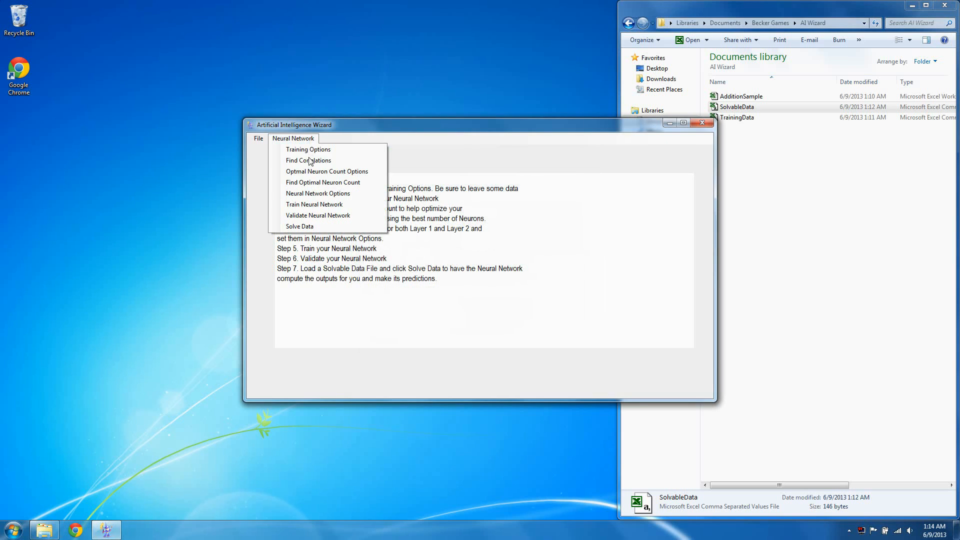
left_click(311, 183)
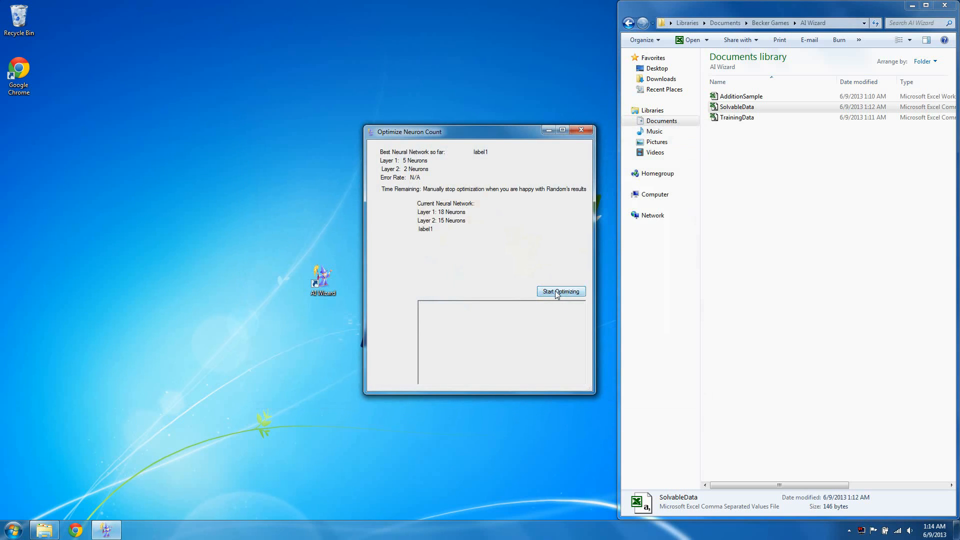
left_click(554, 290)
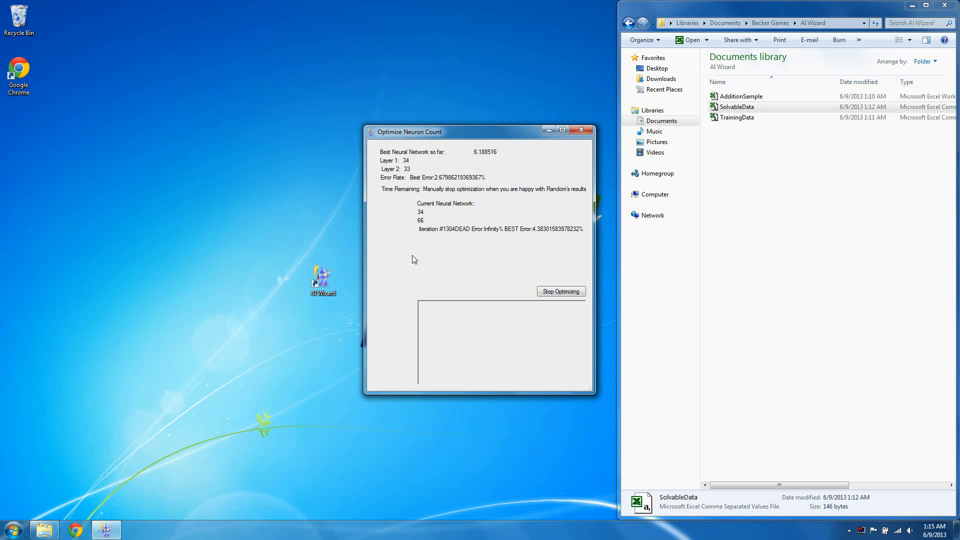
left_click(558, 292)
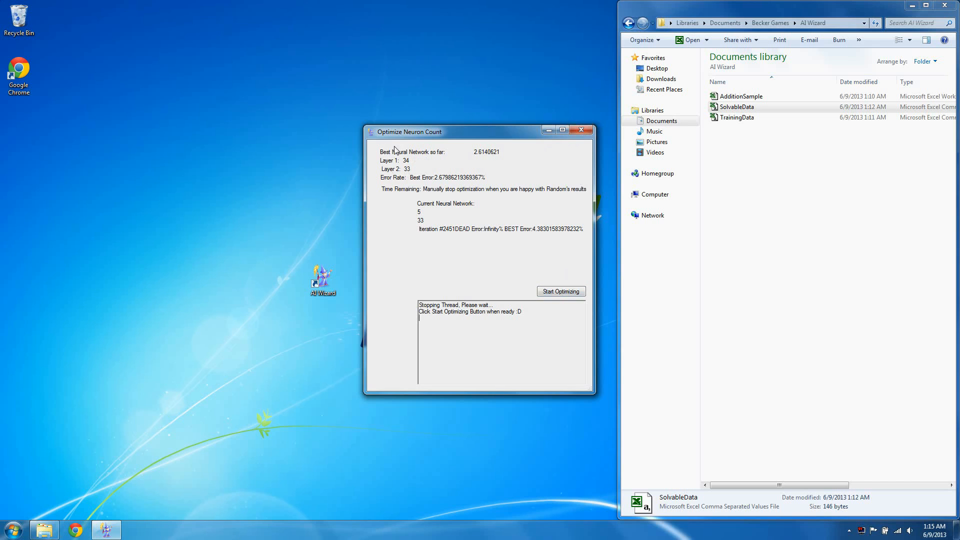
left_click(581, 130)
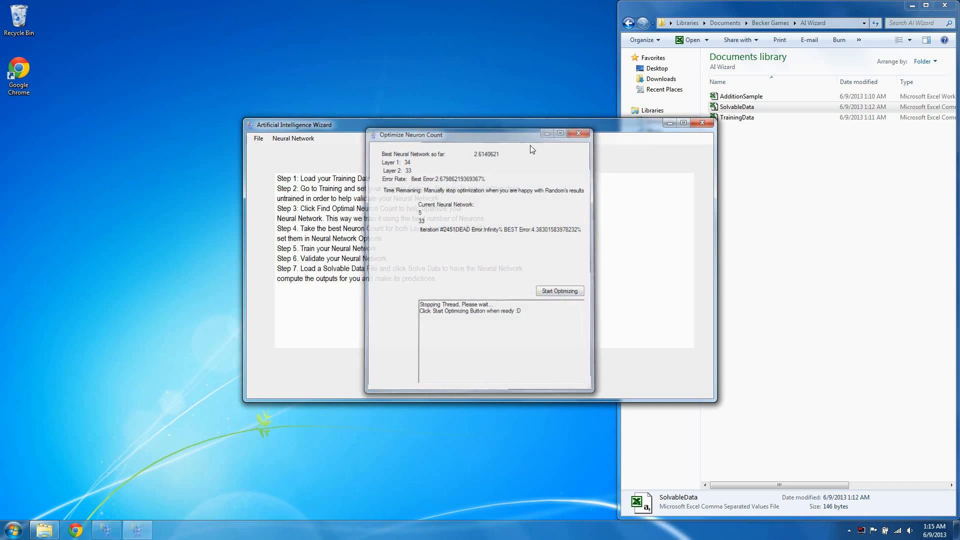
- Review the hidden layer neuron counts in the Neural Network Options and leave without saving
left_click(279, 138)
left_click(305, 192)
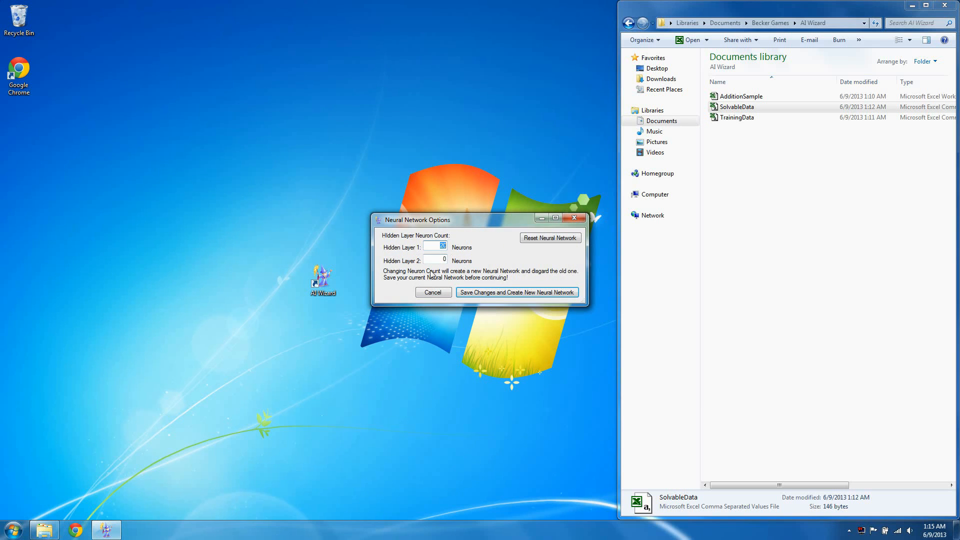
left_click(432, 294)
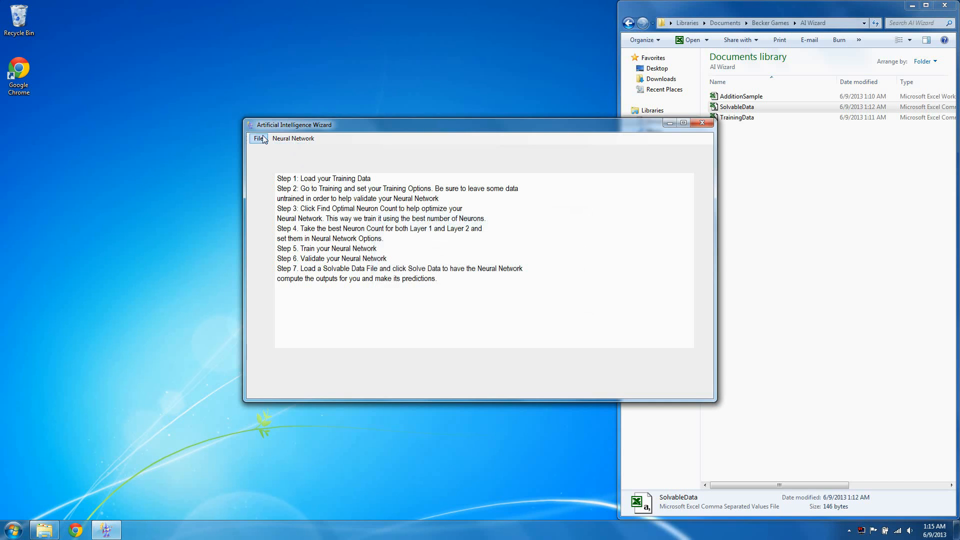
left_click(260, 139)
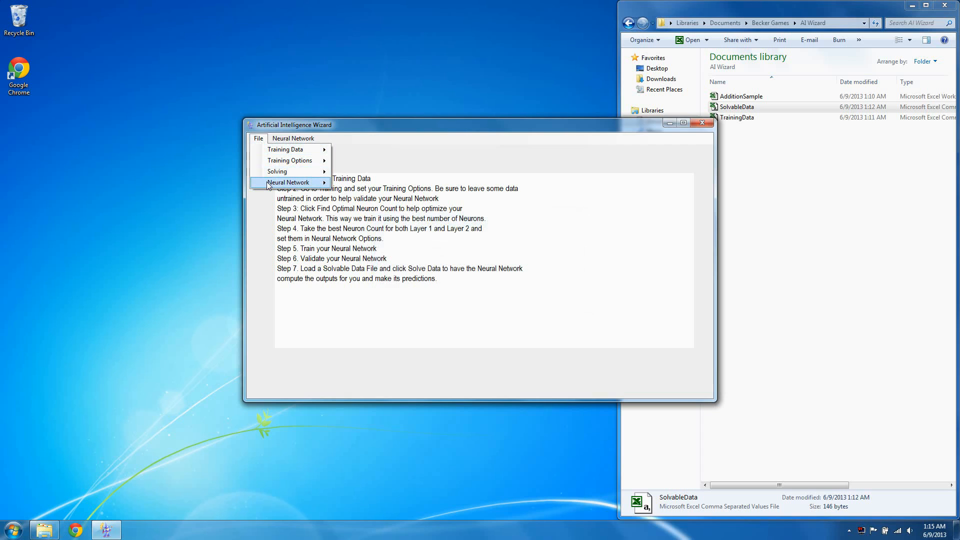
mouse_move(295, 182)
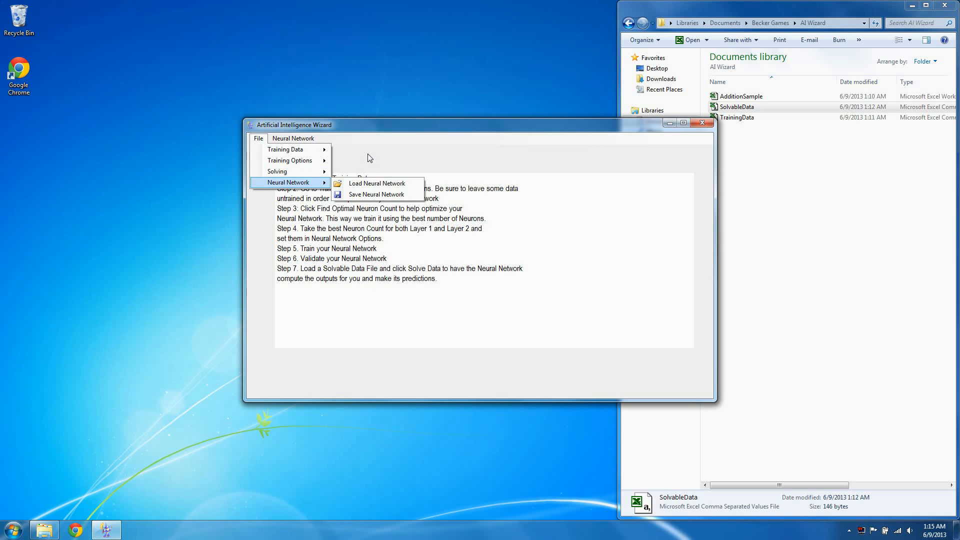
left_click(367, 154)
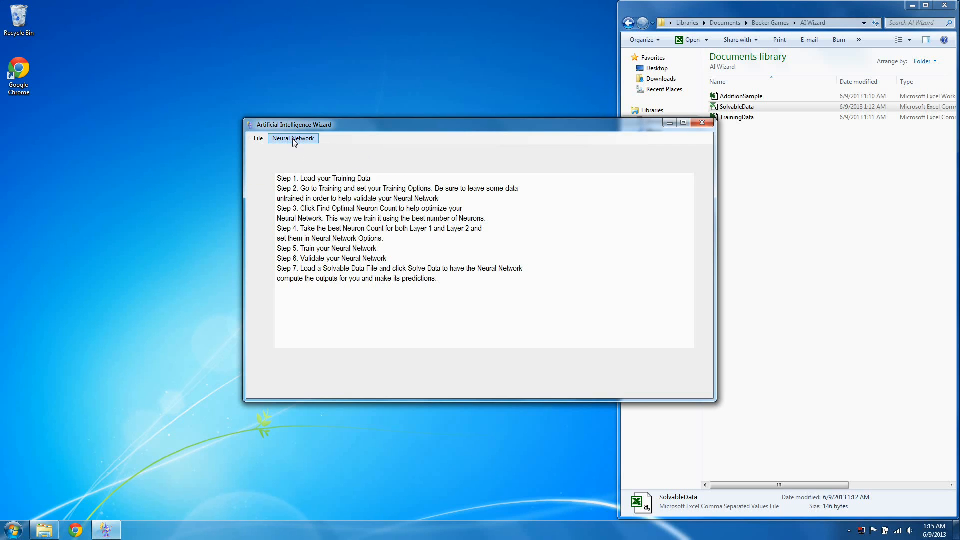
- Train the neural network for a short while and stop the training
left_click(294, 139)
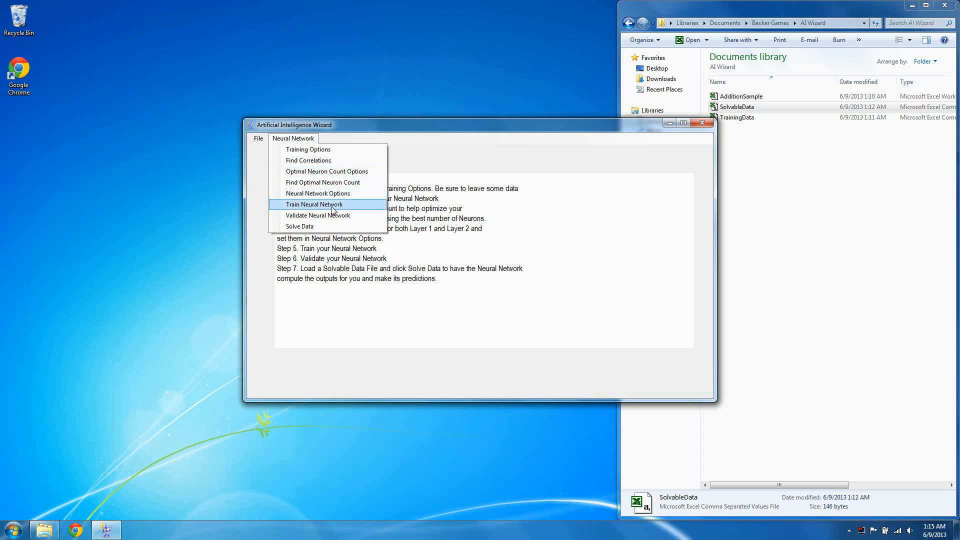
left_click(369, 205)
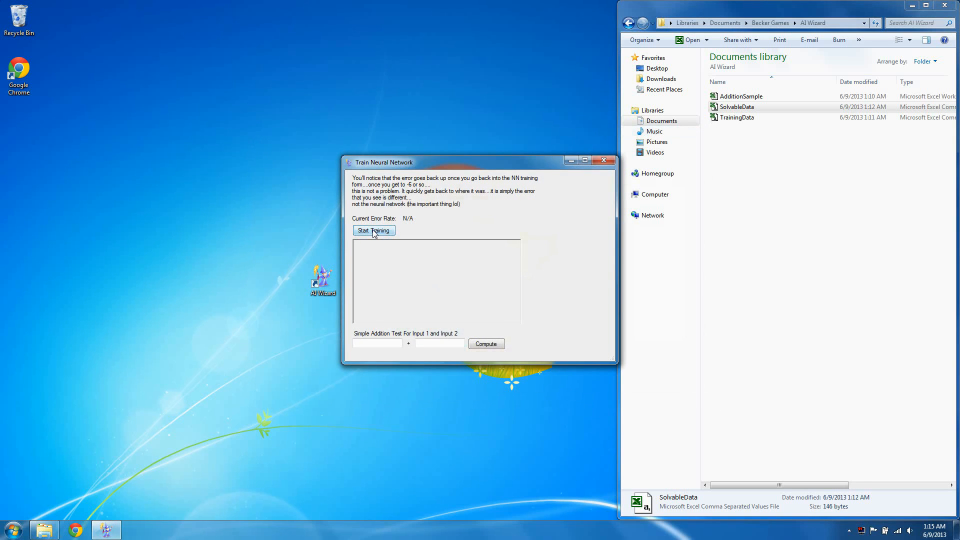
left_click(373, 231)
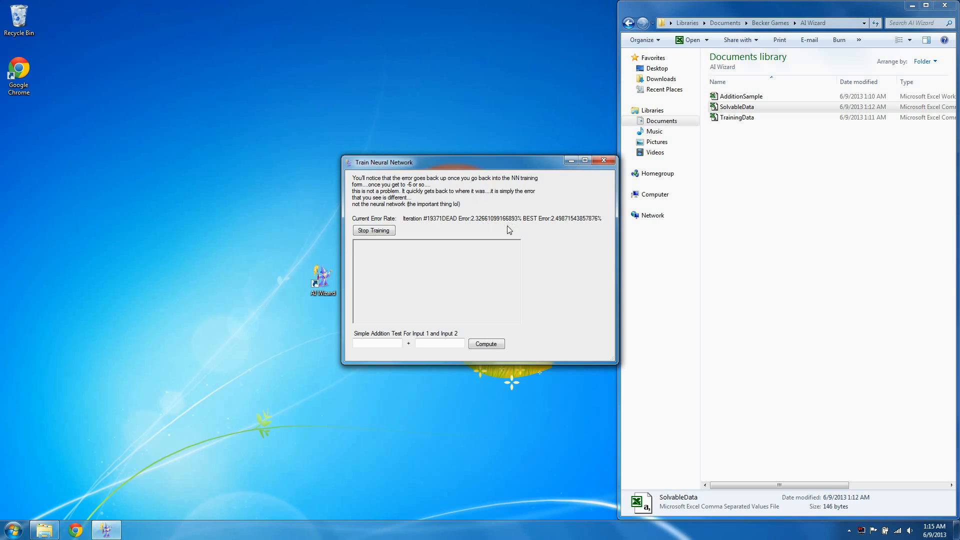
left_click(380, 232)
- Test the trained network on the simple addition 5 + 3, dismiss the result, and close the training window
left_click(392, 340)
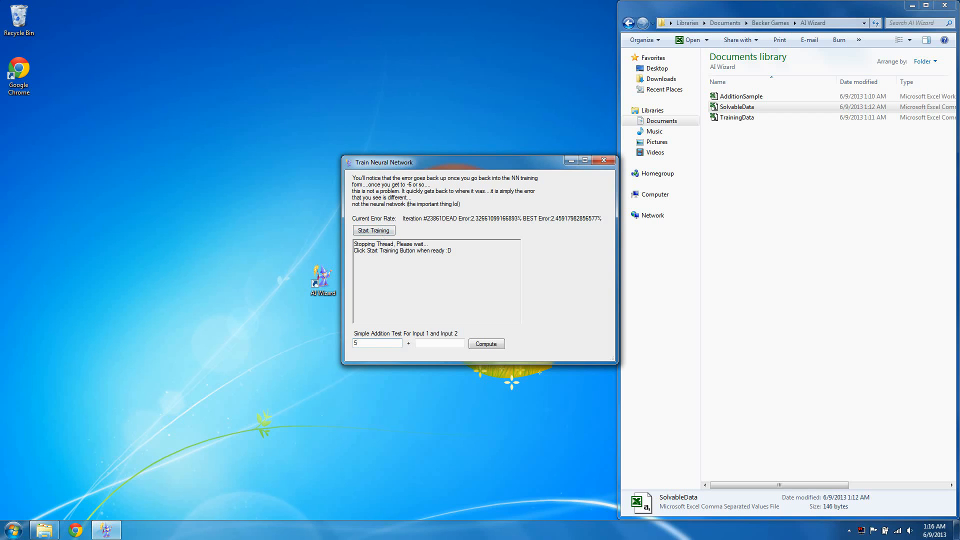
left_click(487, 345)
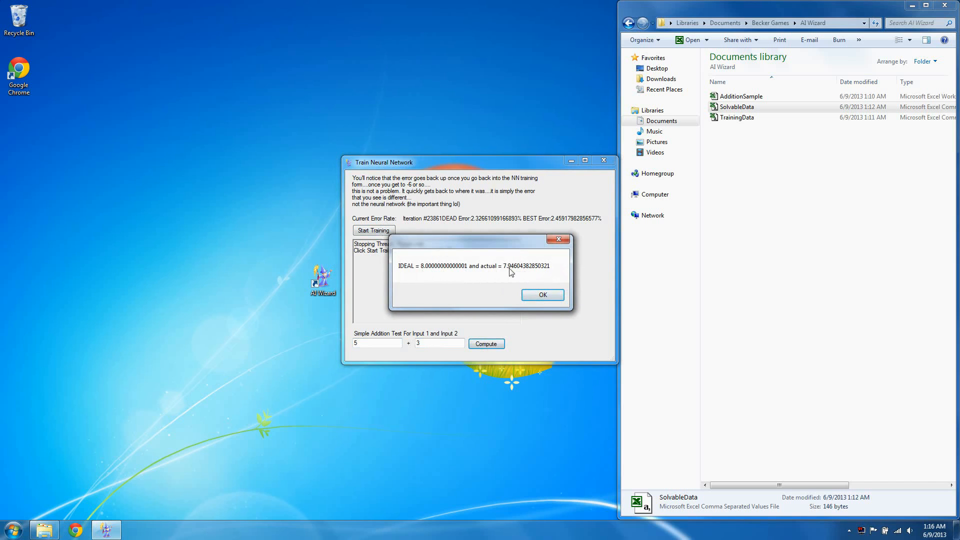
left_click(546, 299)
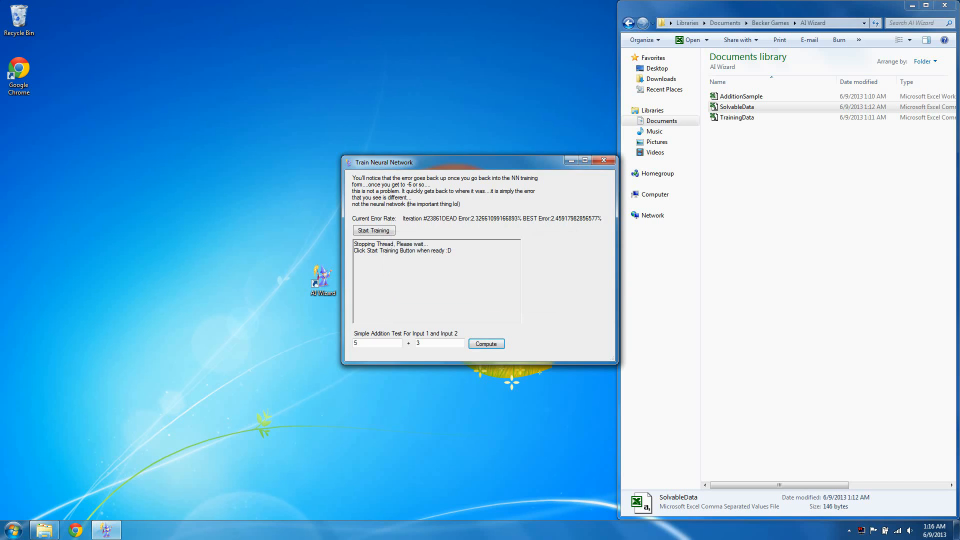
left_click(604, 162)
- Run the validation of the trained neural network
left_click(259, 139)
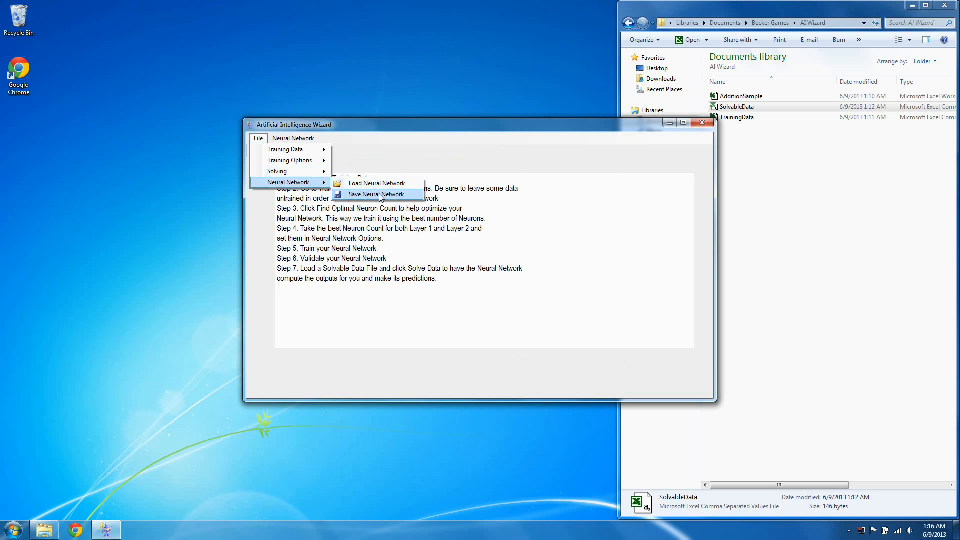
left_click(294, 139)
left_click(316, 215)
left_click(575, 250)
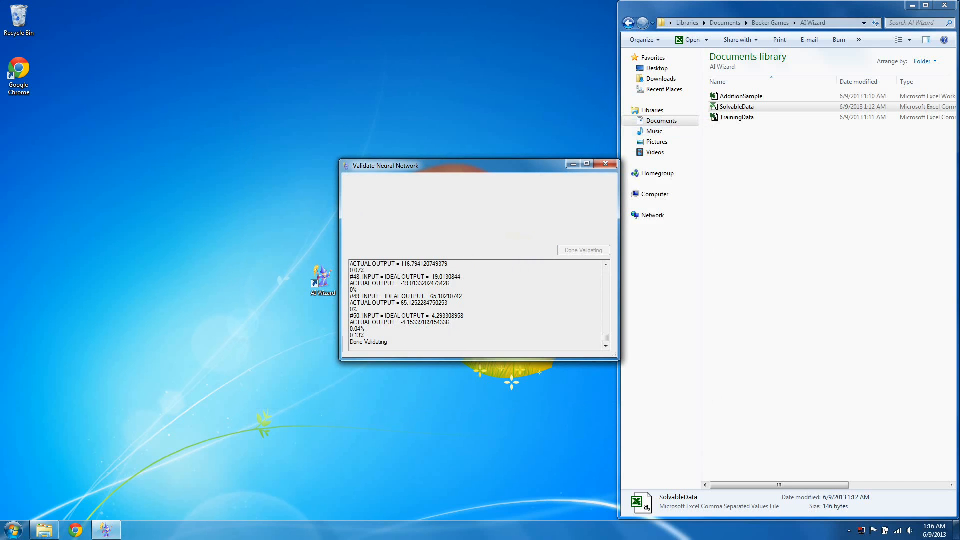
- Compare the ideal and actual outputs and error percentages of the last validation entries, and close the validation window
left_click_drag(365, 336, 349, 336)
double_click(447, 316)
left_click_drag(450, 323, 401, 323)
left_click_drag(463, 297, 401, 303)
left_click(450, 283)
left_click_drag(461, 276, 402, 283)
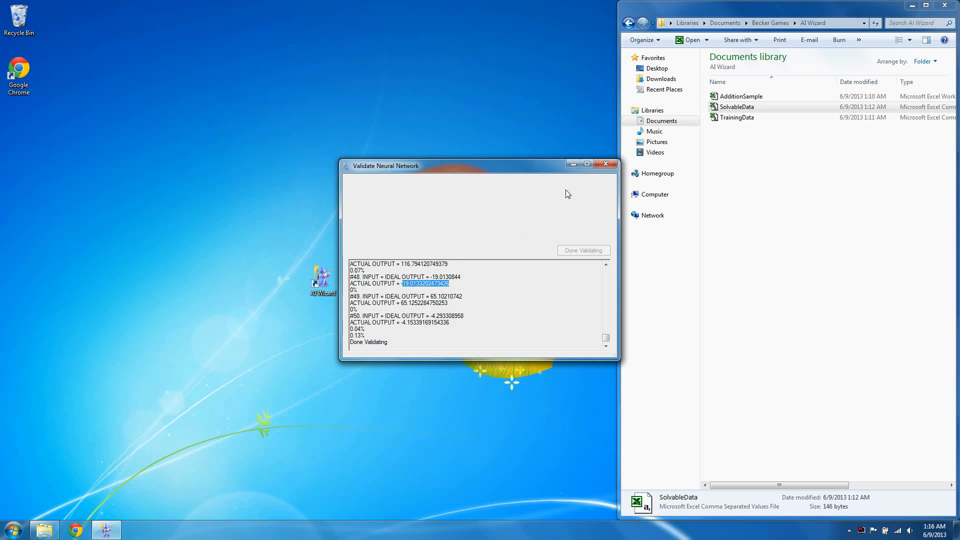
left_click(605, 166)
- Load the SolvableData CSV file as the solvable data
left_click(258, 139)
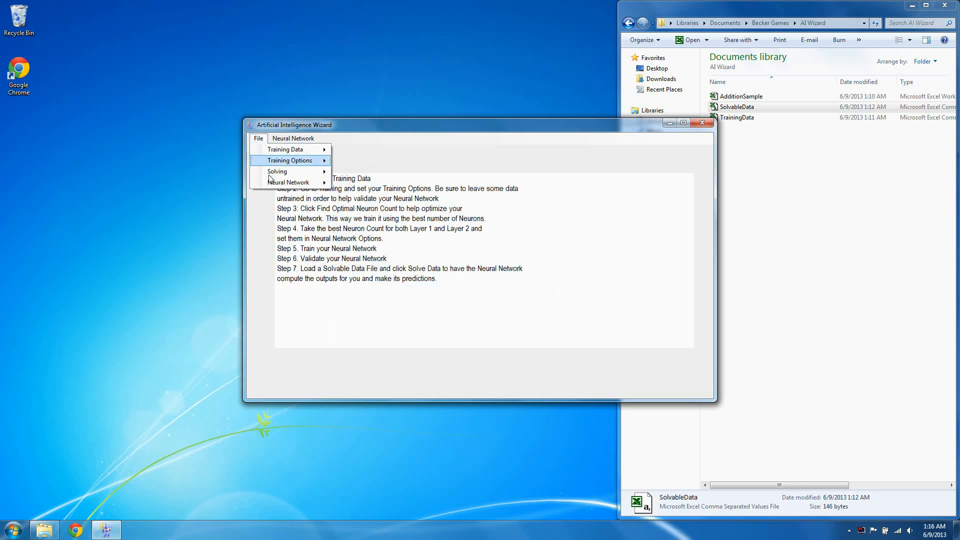
mouse_move(310, 172)
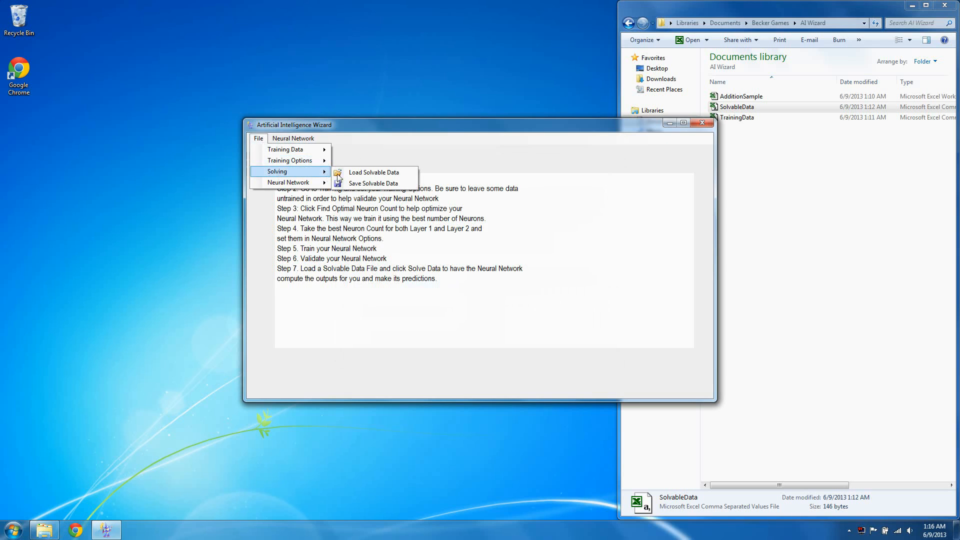
left_click(365, 176)
left_click(525, 299)
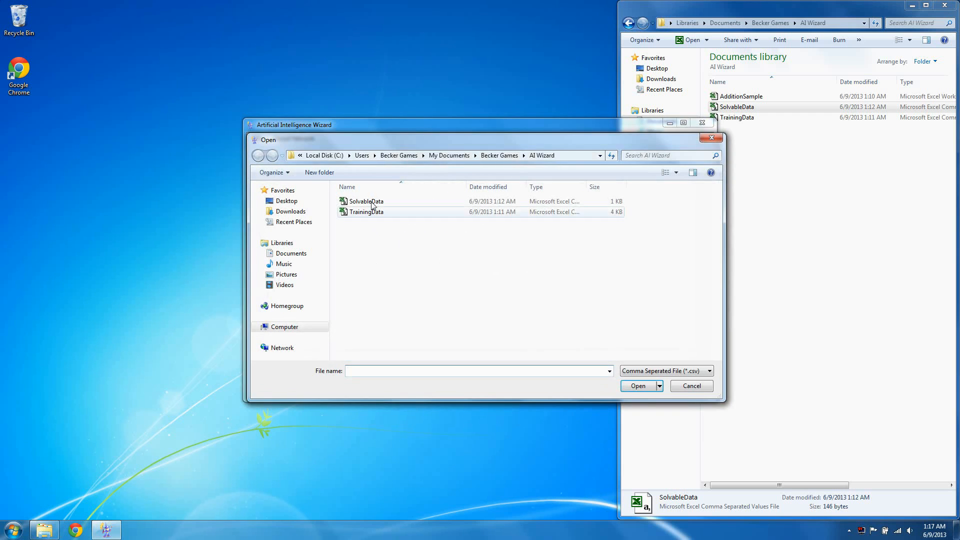
double_click(372, 205)
- Solve the loaded data with the neural network and examine the listed inputs and actual output
left_click(293, 139)
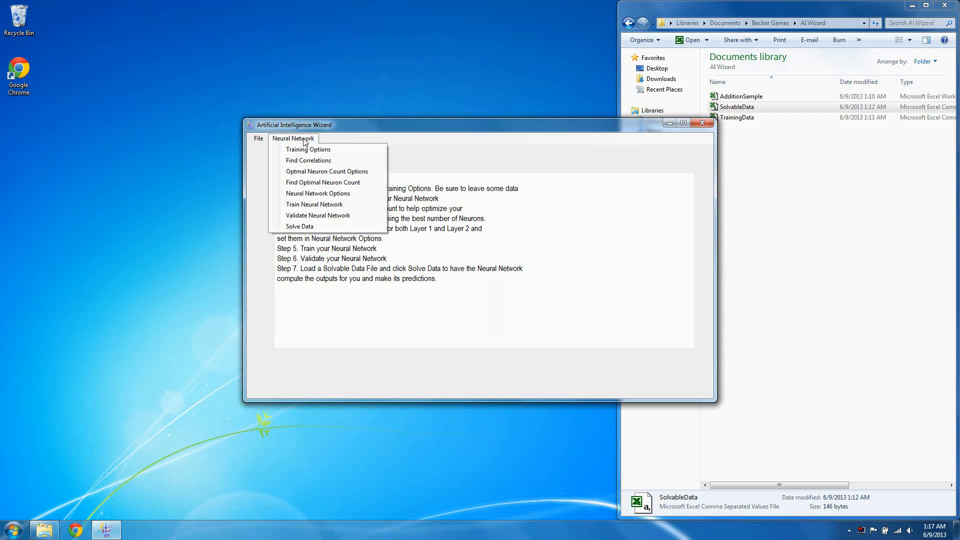
left_click(306, 226)
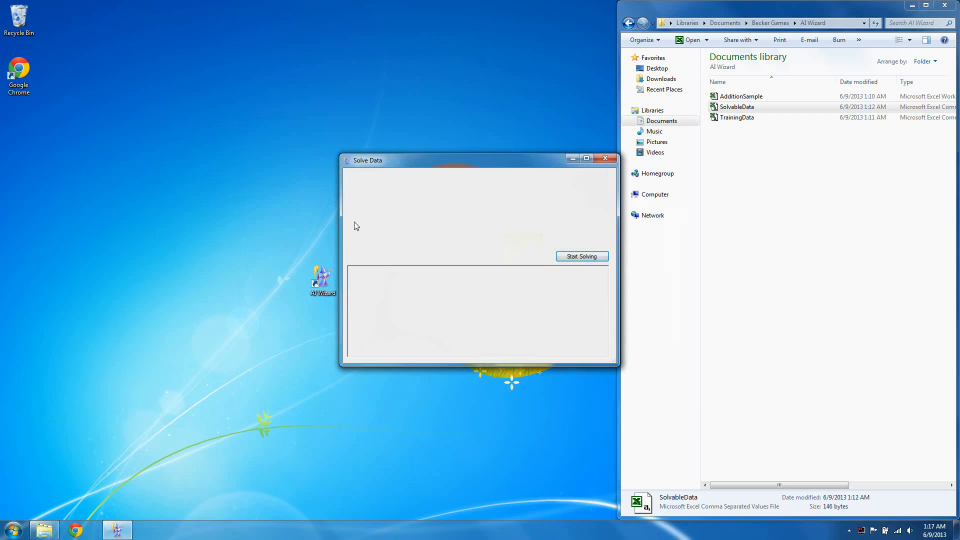
left_click(583, 256)
left_click_drag(447, 277, 348, 276)
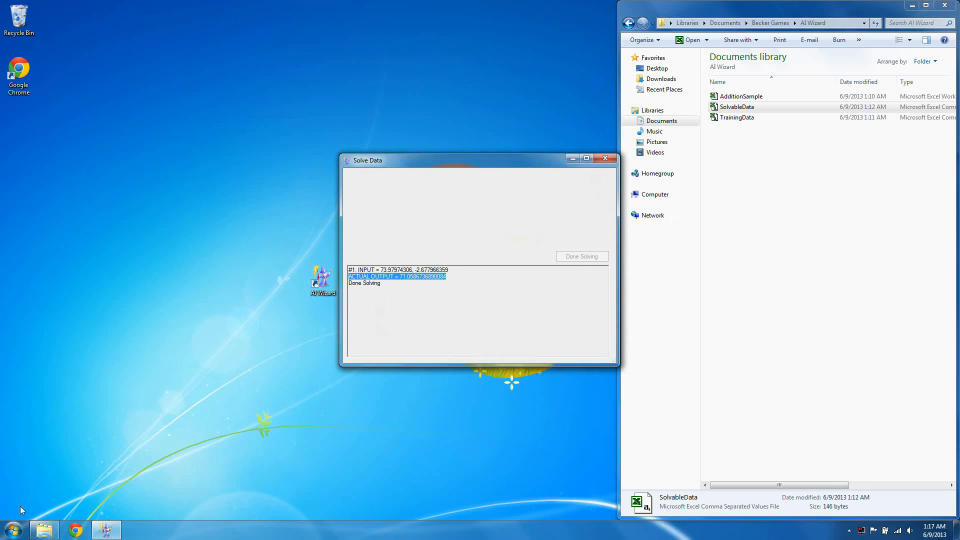
left_click_drag(381, 270, 448, 270)
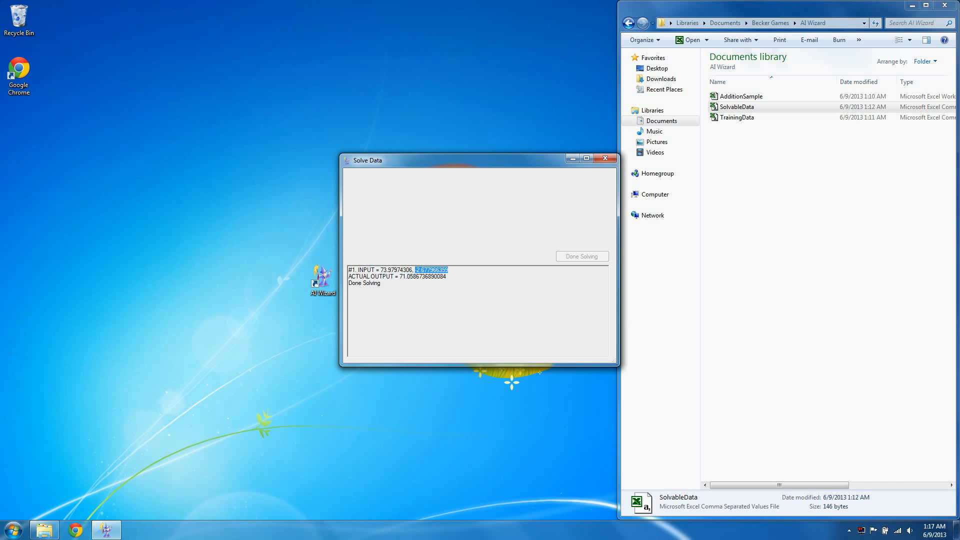
- Switch to Calculator, compute 73.97 - 2.67, place it beside the Solve Data window, and compare the result with the network's actual output
key("super")
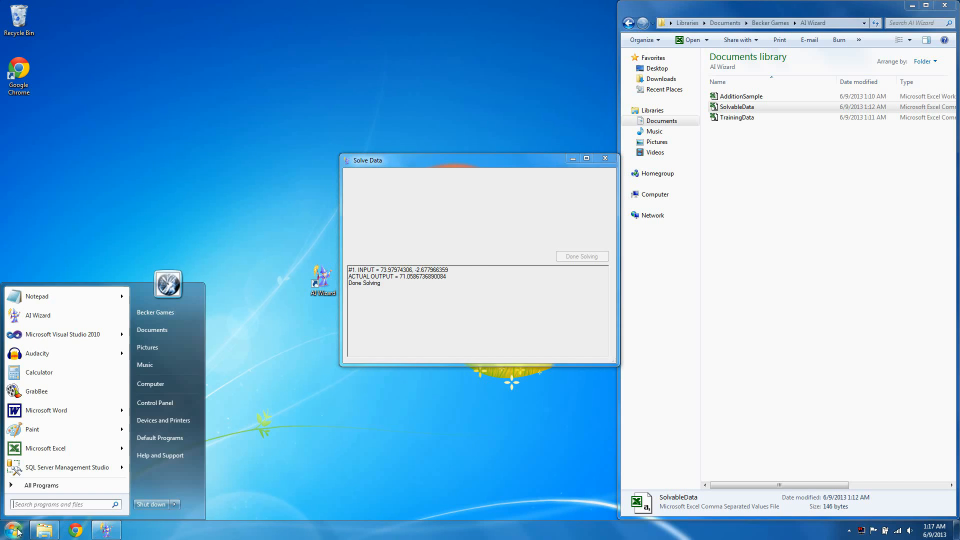
type("calc")
key("Return")
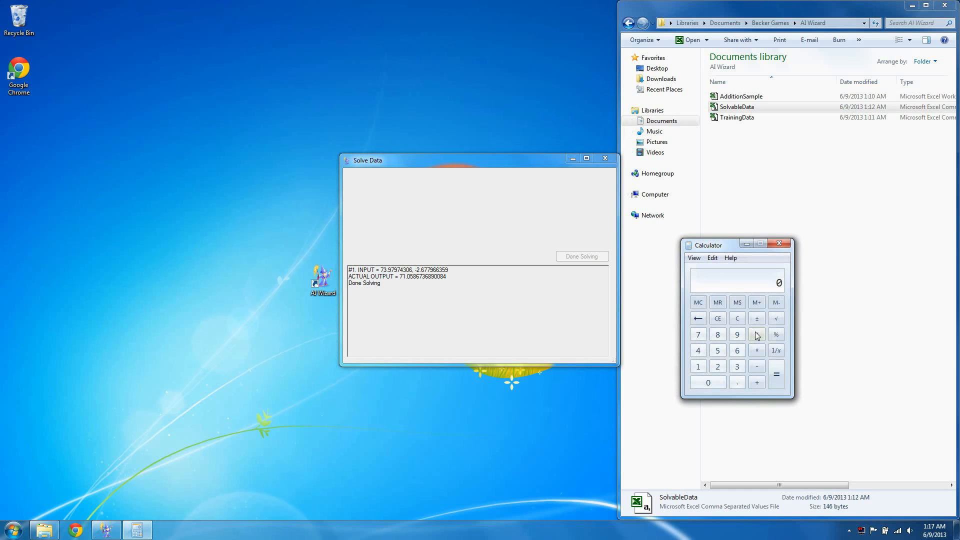
type("73.97")
key("minus")
type("2.67")
key("Return")
left_click_drag(719, 245, 239, 222)
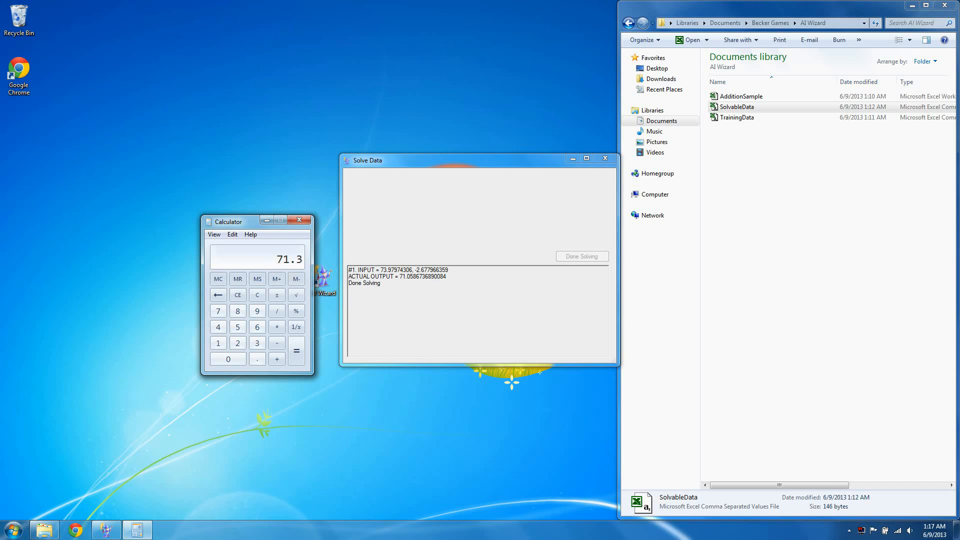
left_click_drag(395, 277, 446, 277)
left_click(450, 278)
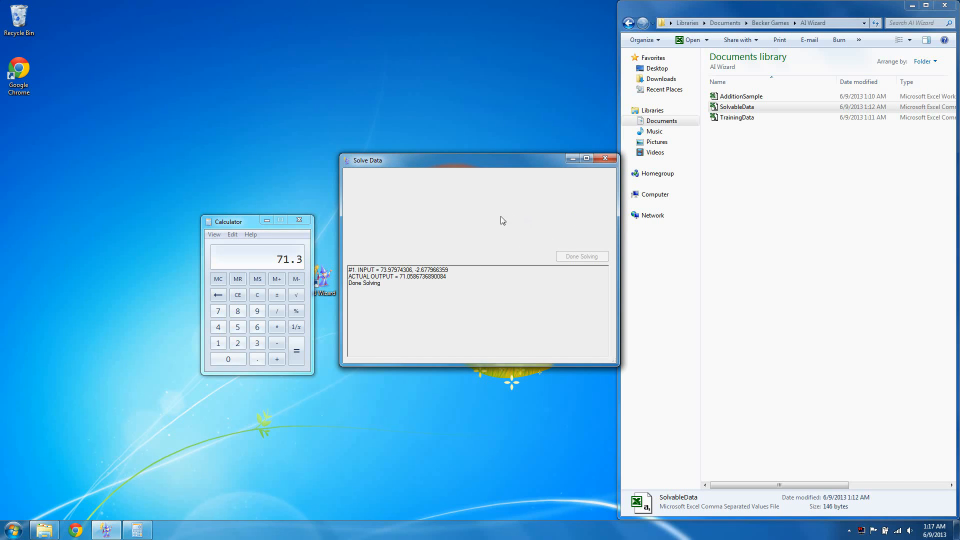